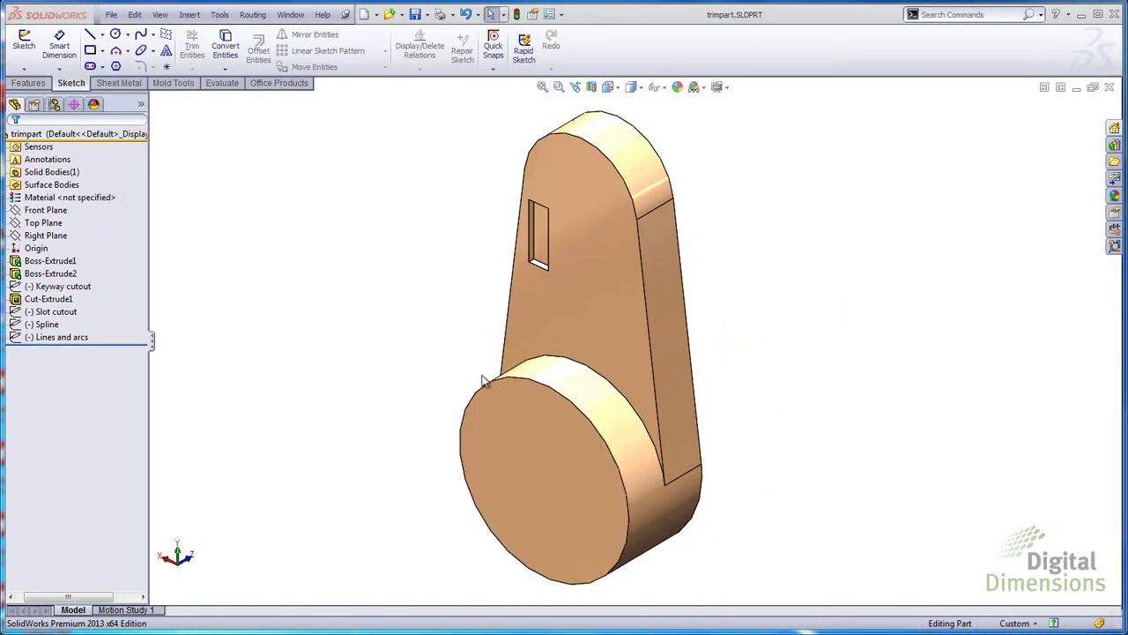
Start editing the '(-) Keyway cutout' sketch from its FeatureManager context menu.
{"action": "left_click", "coordinate": [80, 292]}
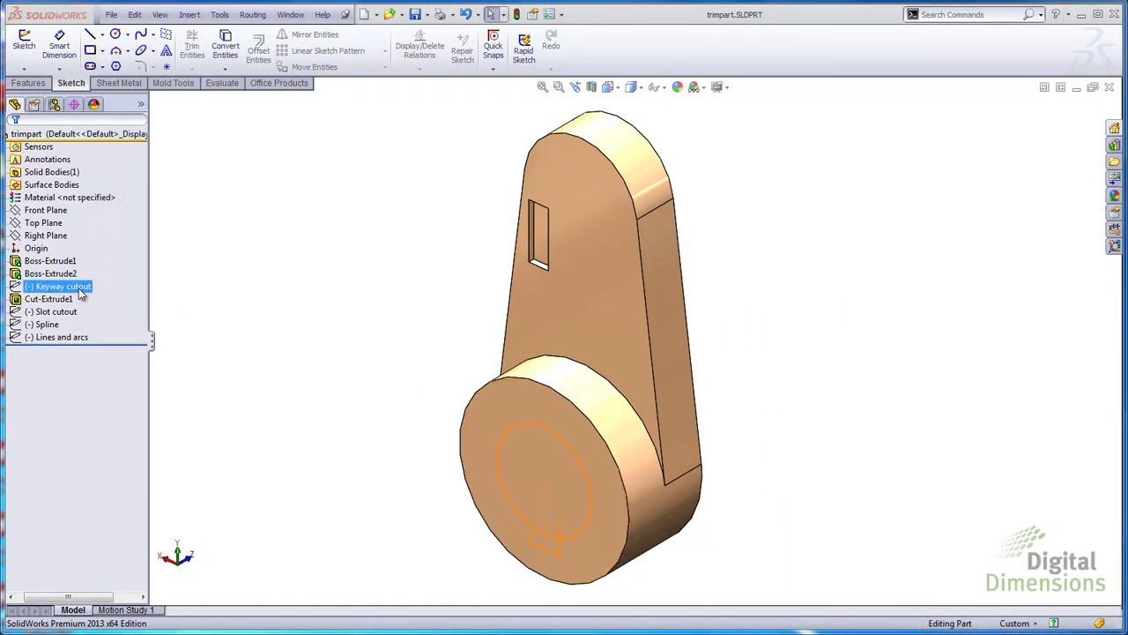
{"action": "right_click", "coordinate": [80, 294]}
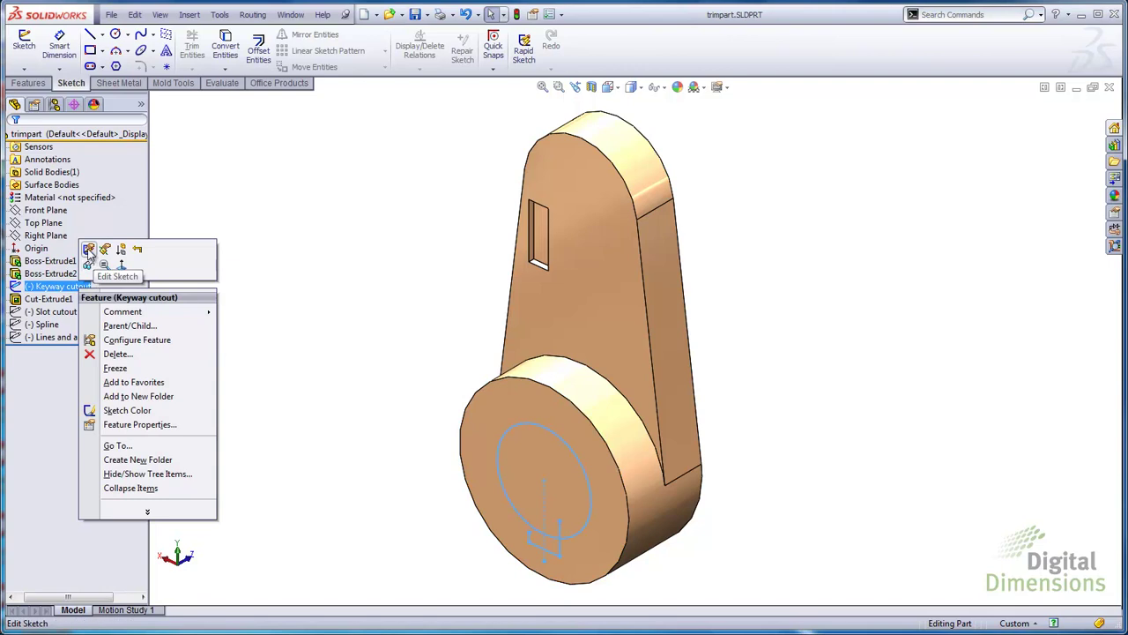
{"action": "left_click", "coordinate": [88, 249]}
View the Keyway cutout sketch Normal To, zoom in on the keyway, and expand the Trim Entities options.
{"action": "right_click", "coordinate": [88, 289]}
{"action": "left_click", "coordinate": [110, 267]}
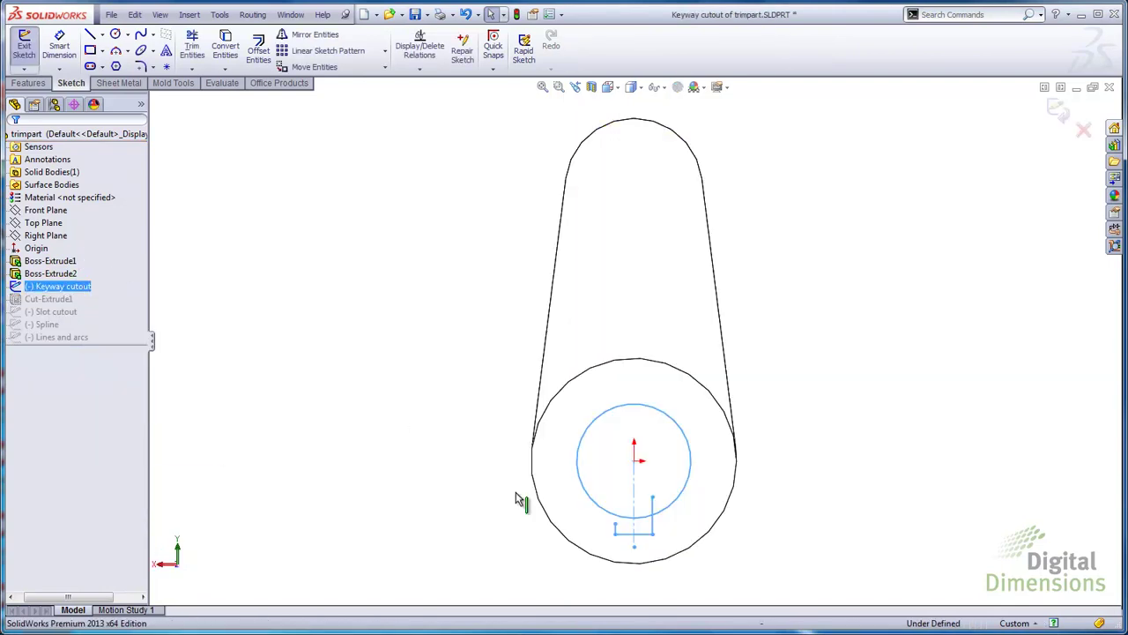
{"action": "scroll", "coordinate": [710, 536], "scroll_direction": "down", "scroll_amount": 2}
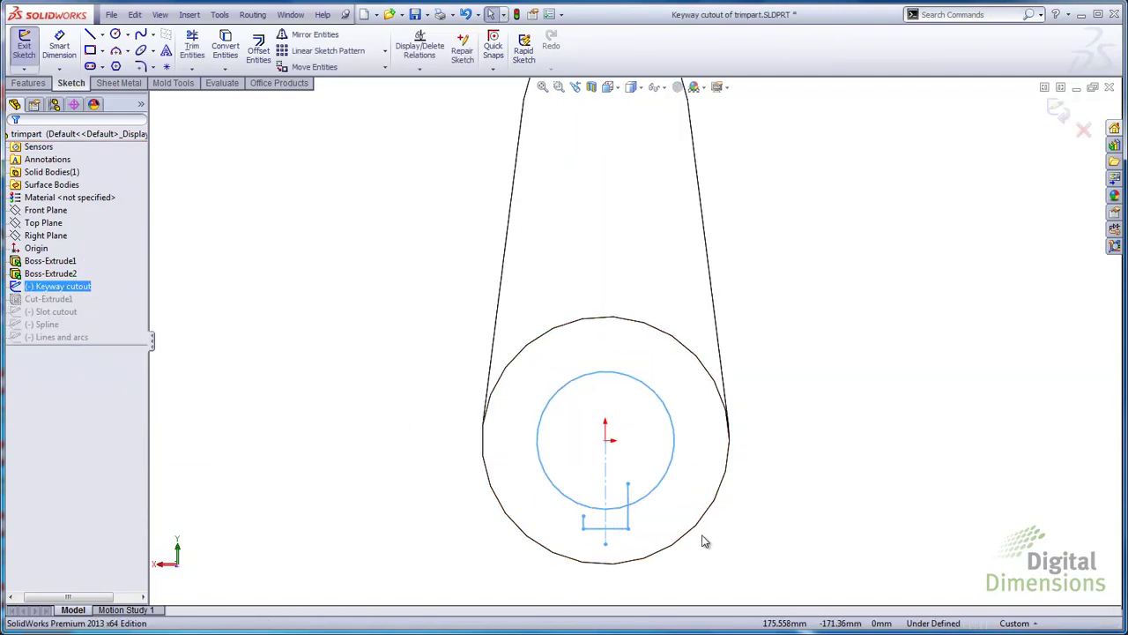
{"action": "scroll", "coordinate": [629, 471], "scroll_direction": "down", "scroll_amount": 3}
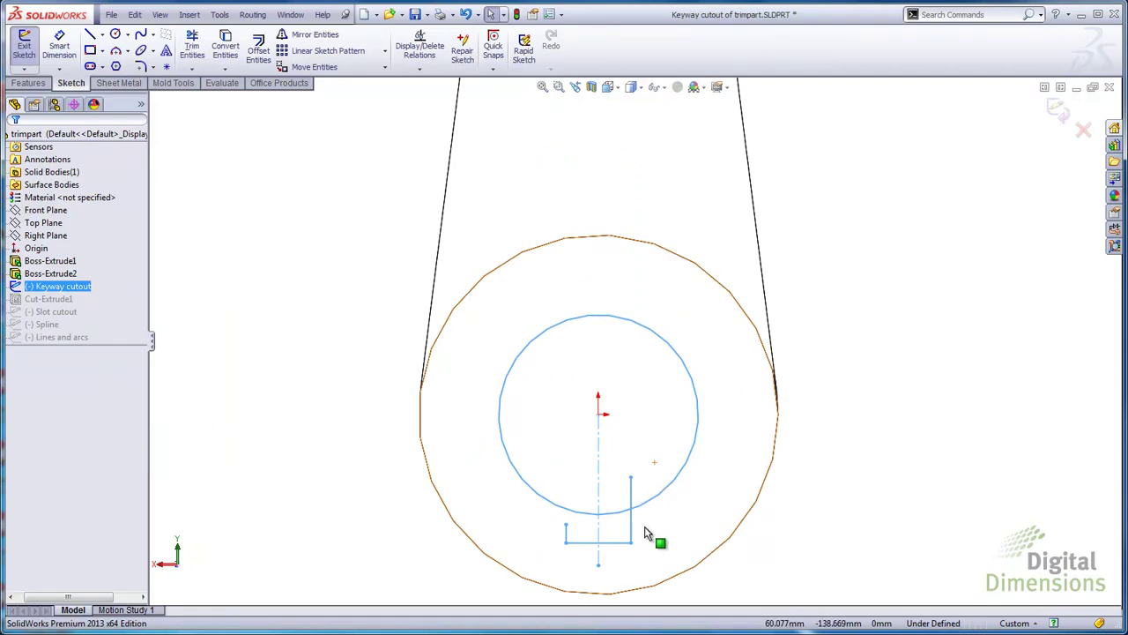
{"action": "scroll", "coordinate": [655, 529], "scroll_direction": "down", "scroll_amount": 4}
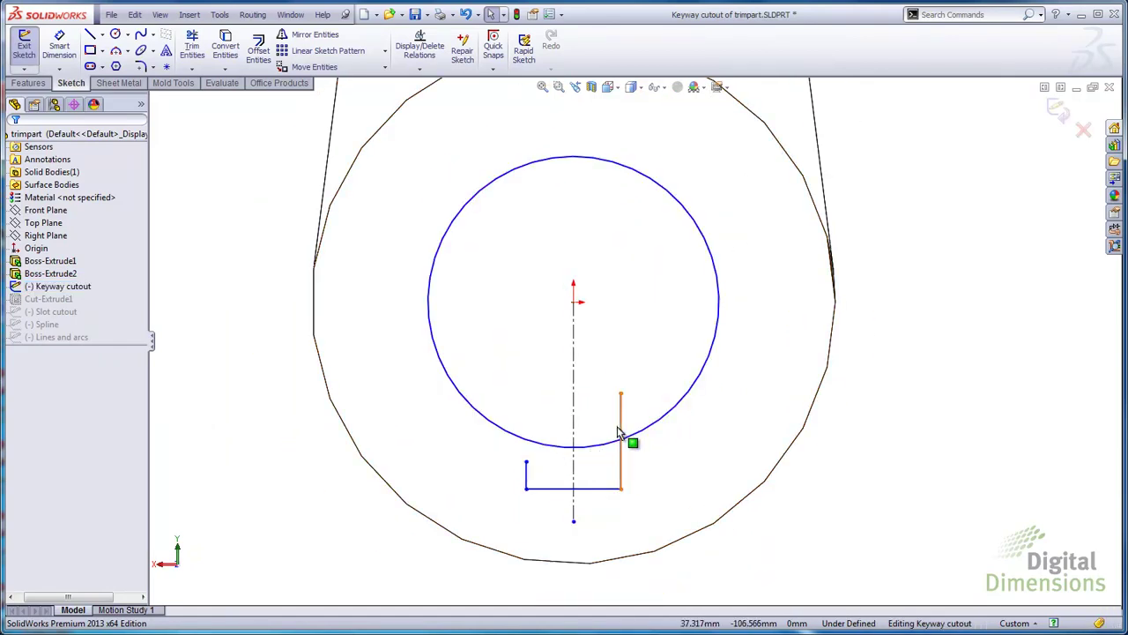
{"action": "scroll", "coordinate": [626, 472], "scroll_direction": "down", "scroll_amount": 1}
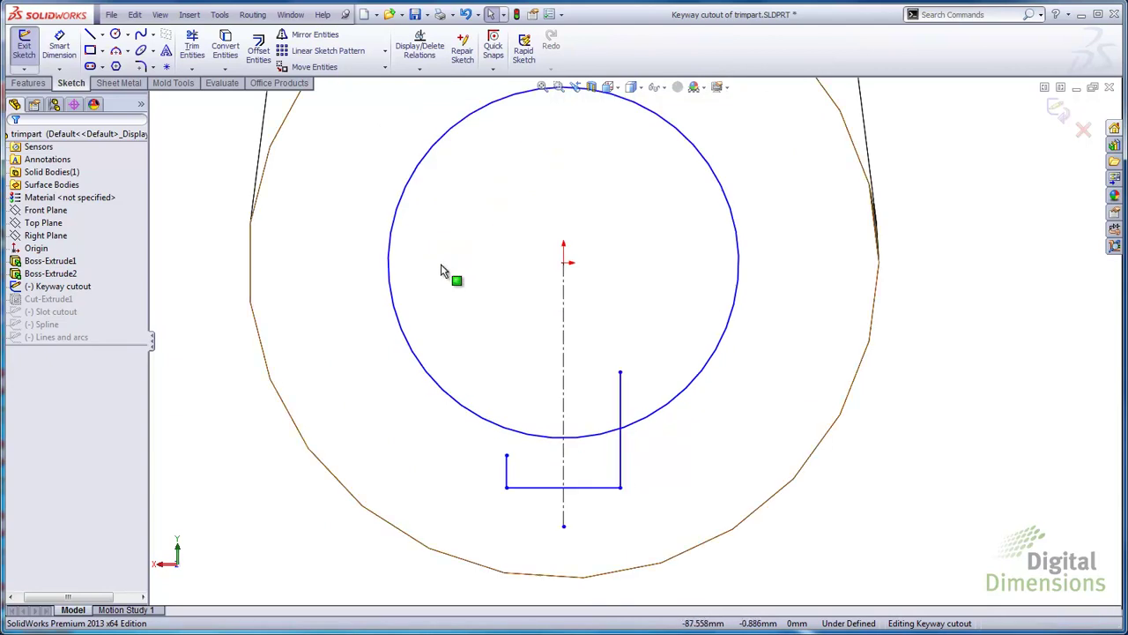
{"action": "left_click", "coordinate": [191, 70]}
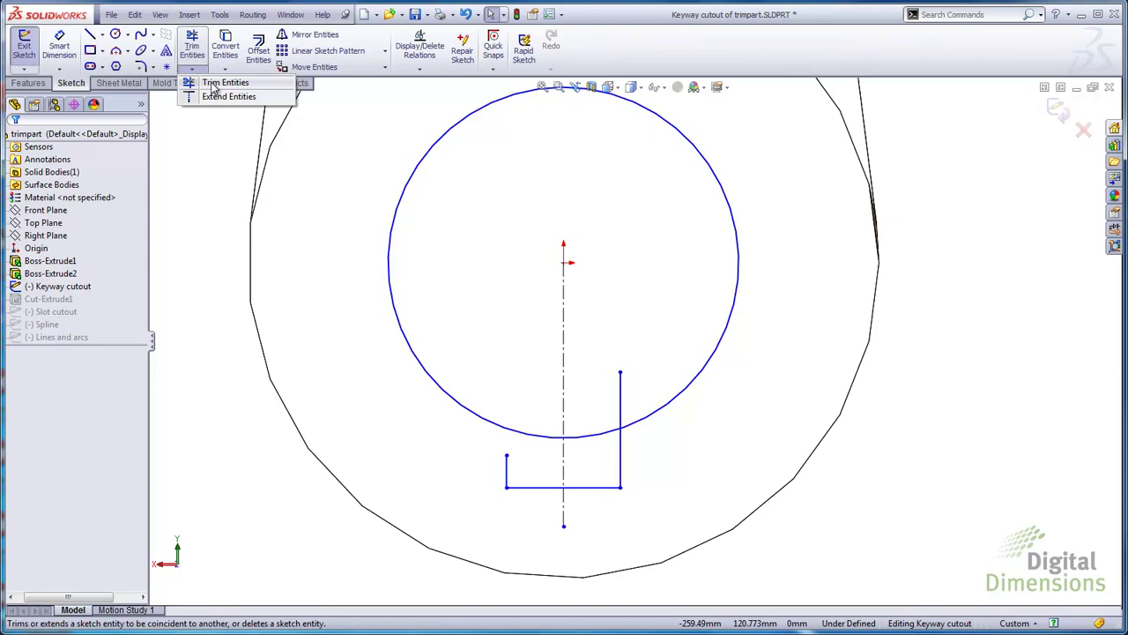
Power-trim the keyway's left vertical line so it extends up to end on the circle.
{"action": "left_click", "coordinate": [212, 86]}
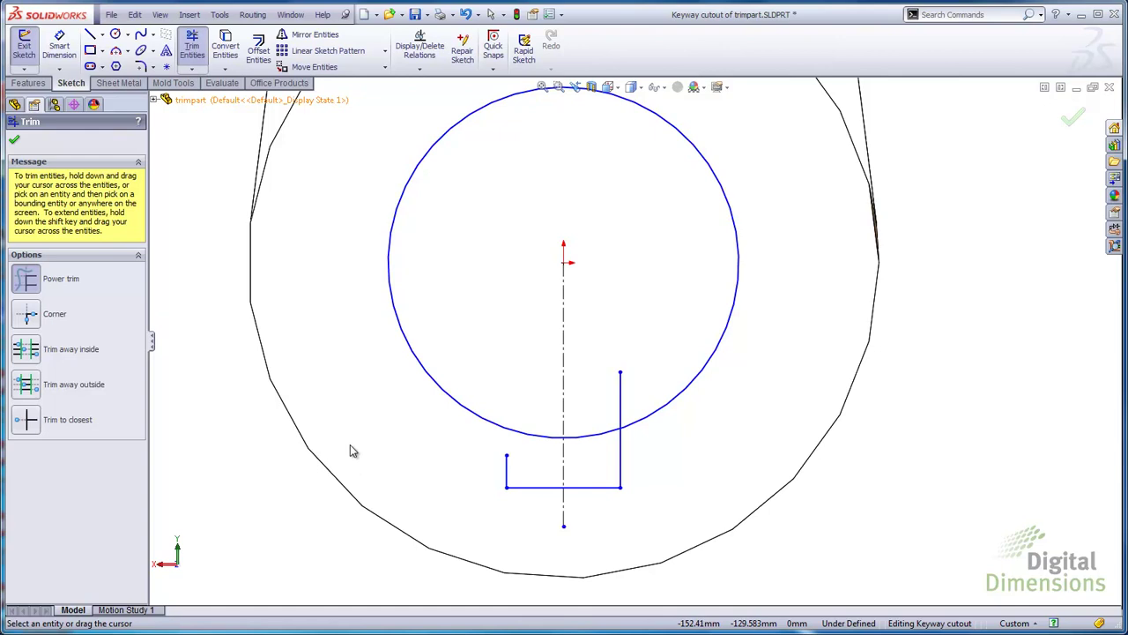
{"action": "left_click_drag", "start_coordinate": [437, 471], "coordinate": [518, 472], "text": "shift"}
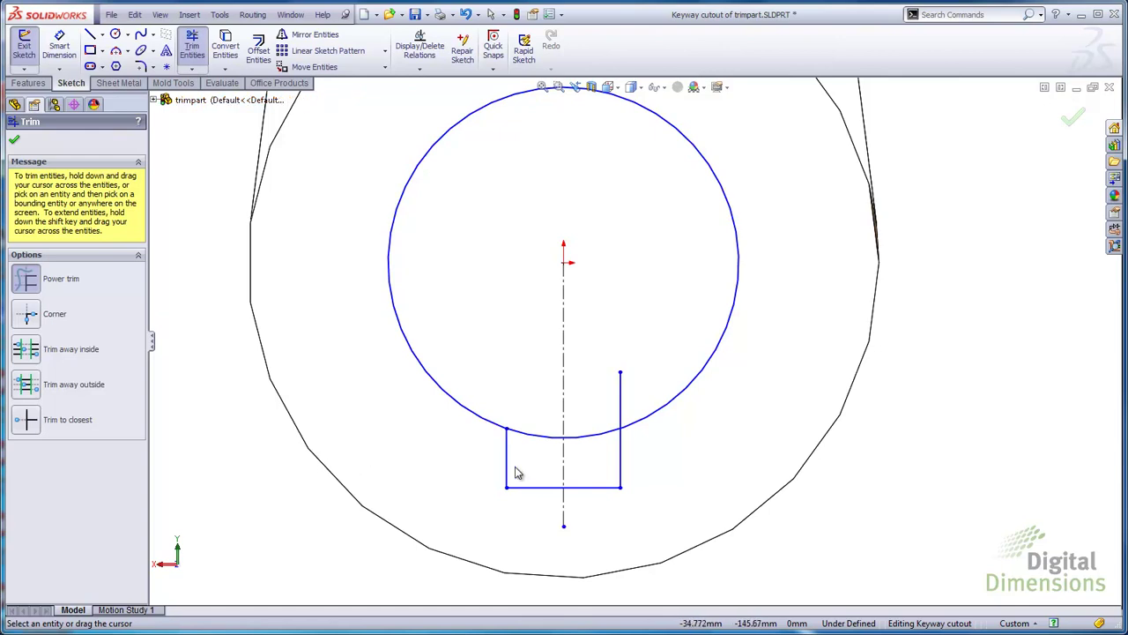
{"action": "scroll", "coordinate": [524, 455], "scroll_direction": "down", "scroll_amount": 3}
{"action": "left_click_drag", "start_coordinate": [521, 402], "coordinate": [519, 447]}
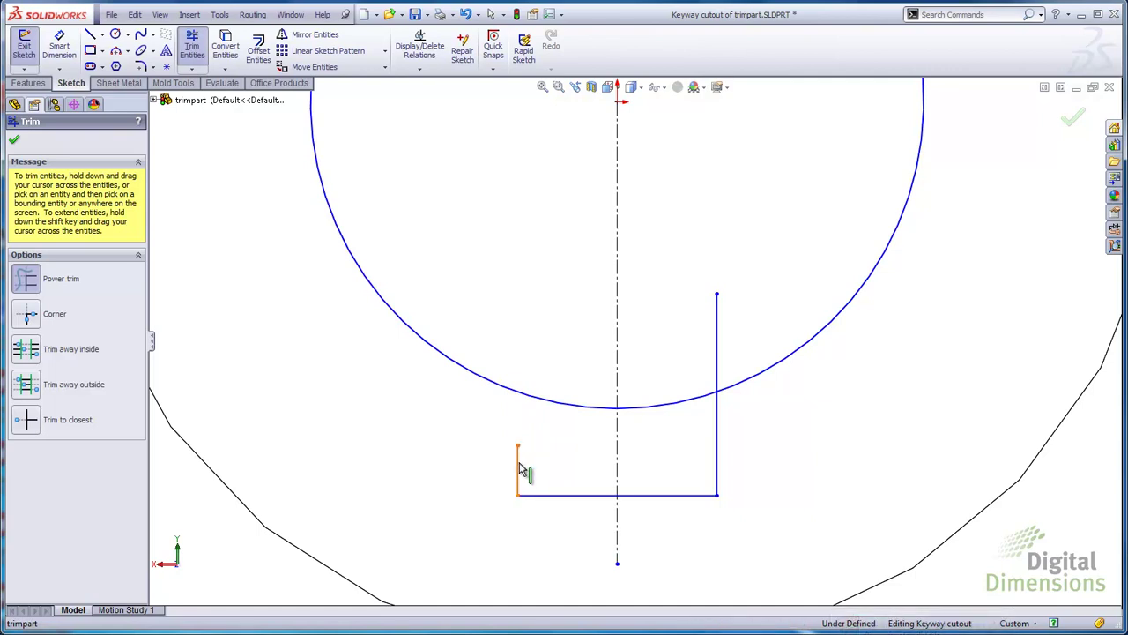
{"action": "left_click_drag", "start_coordinate": [520, 454], "coordinate": [537, 402]}
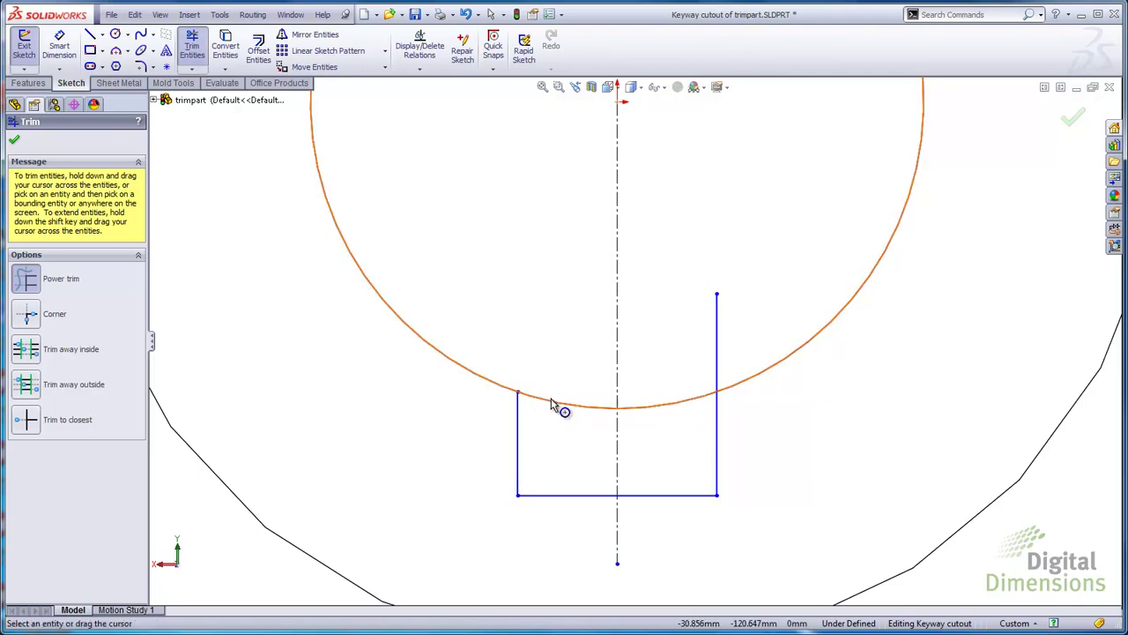
Trim the keyway's right line back so it ends at the circle.
{"action": "left_click", "coordinate": [720, 319]}
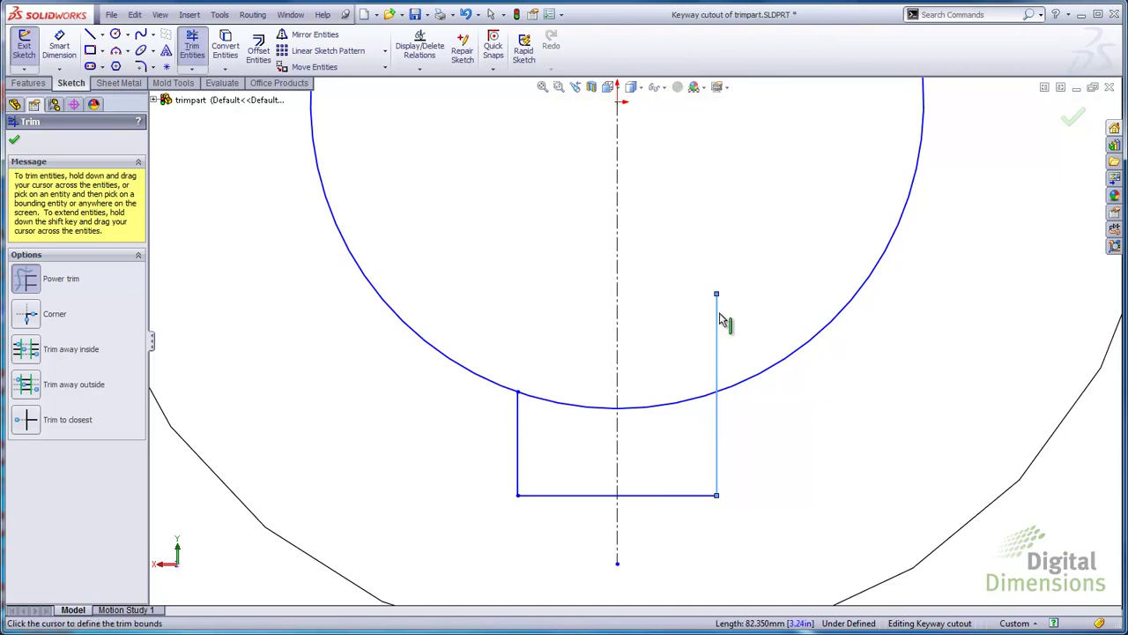
{"action": "left_click", "coordinate": [739, 392]}
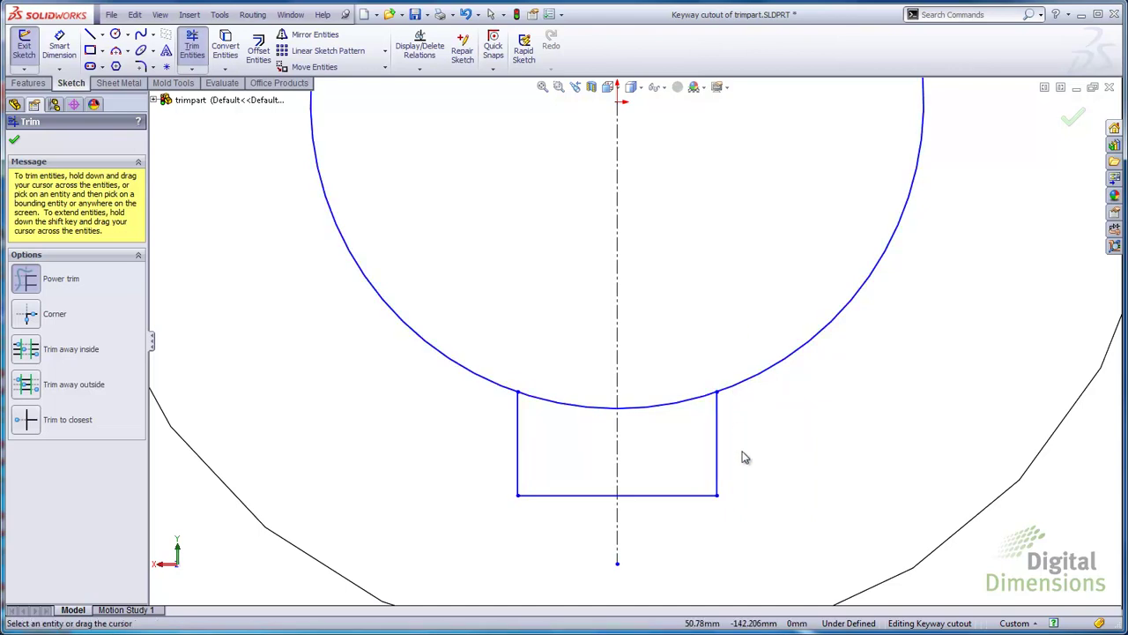
{"action": "scroll", "coordinate": [742, 456], "scroll_direction": "down", "scroll_amount": 3}
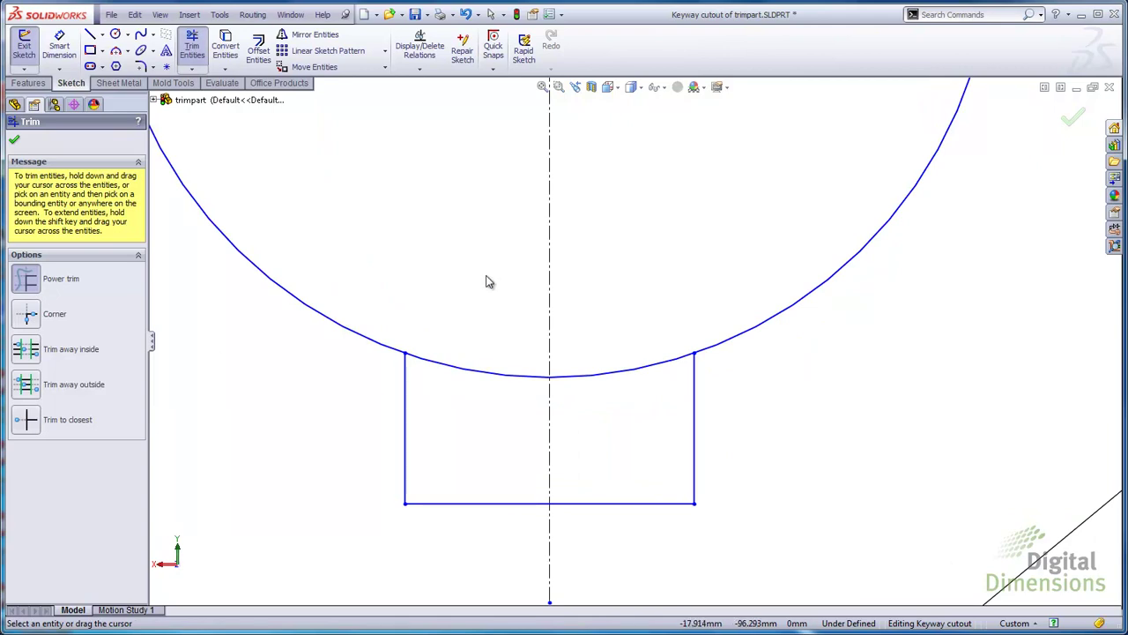
Remove both arc segments between the keyway sides, restore the centreline with undo, and confirm the trim.
{"action": "left_click_drag", "start_coordinate": [476, 342], "coordinate": [470, 413]}
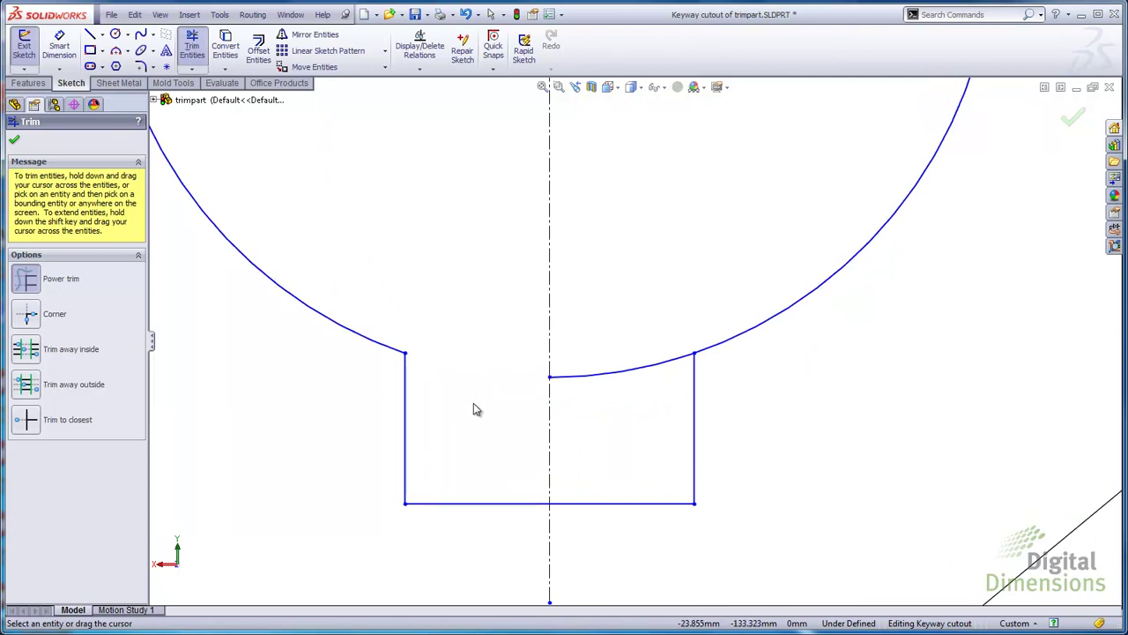
{"action": "mouse_move", "coordinate": [622, 308]}
{"action": "left_mouse_down"}
{"action": "mouse_move", "coordinate": [611, 435]}
{"action": "mouse_move", "coordinate": [558, 415]}
{"action": "mouse_move", "coordinate": [496, 414]}
{"action": "left_mouse_up"}
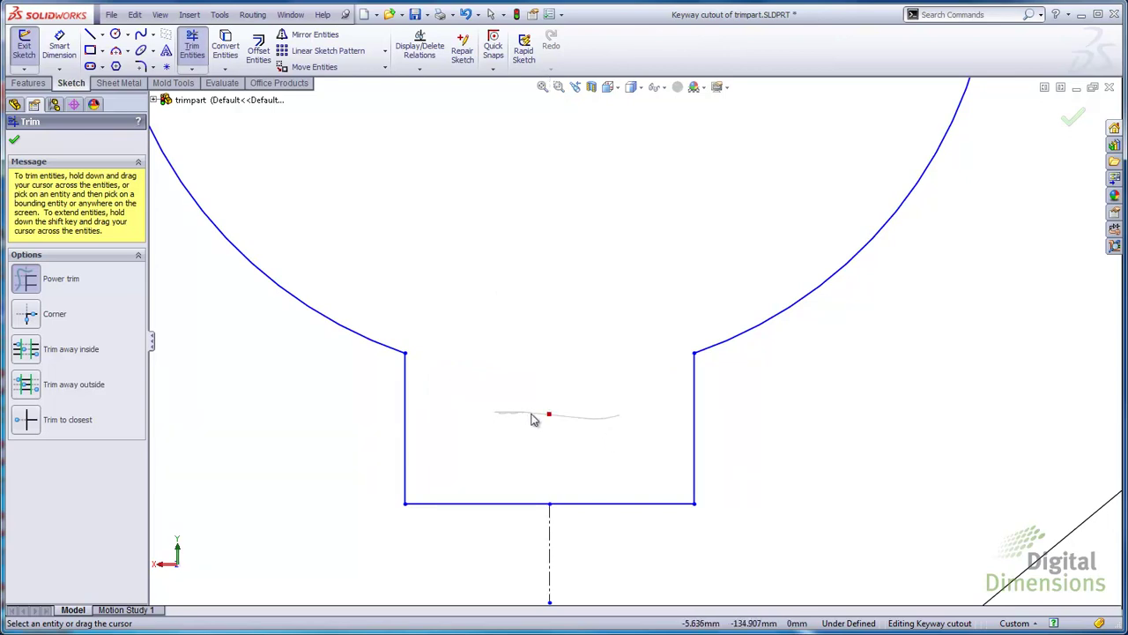
{"action": "key", "text": "ctrl+z"}
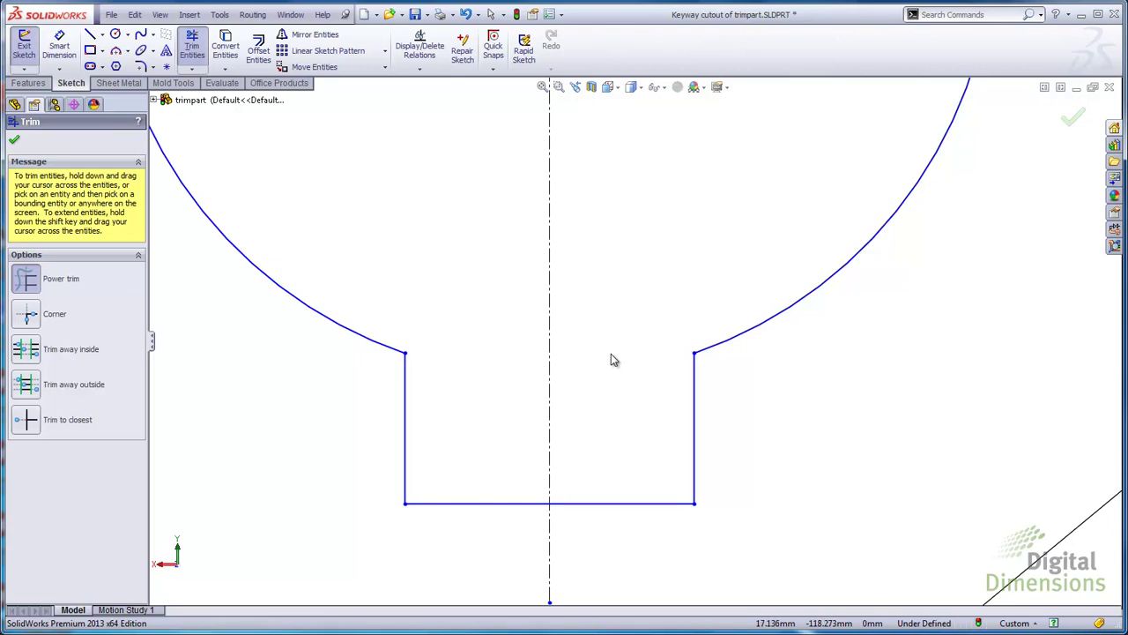
{"action": "left_click", "coordinate": [16, 143]}
Exit the keyway sketch and open the '(-) Slot cutout' sketch for editing.
{"action": "left_click", "coordinate": [1057, 110]}
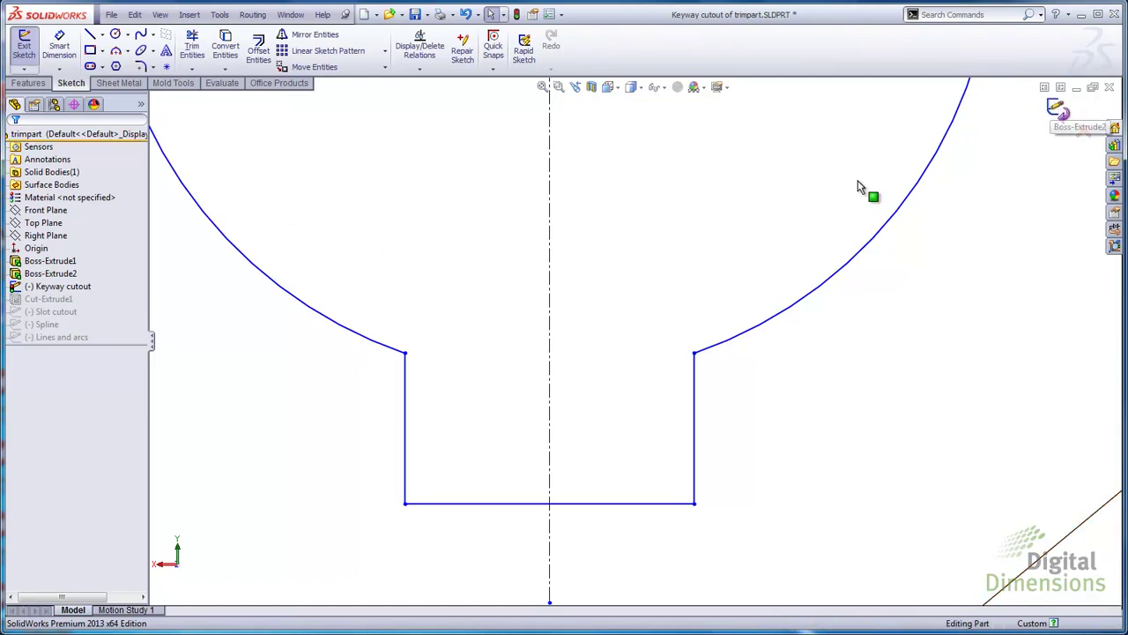
{"action": "key", "text": "f"}
{"action": "left_click", "coordinate": [49, 312]}
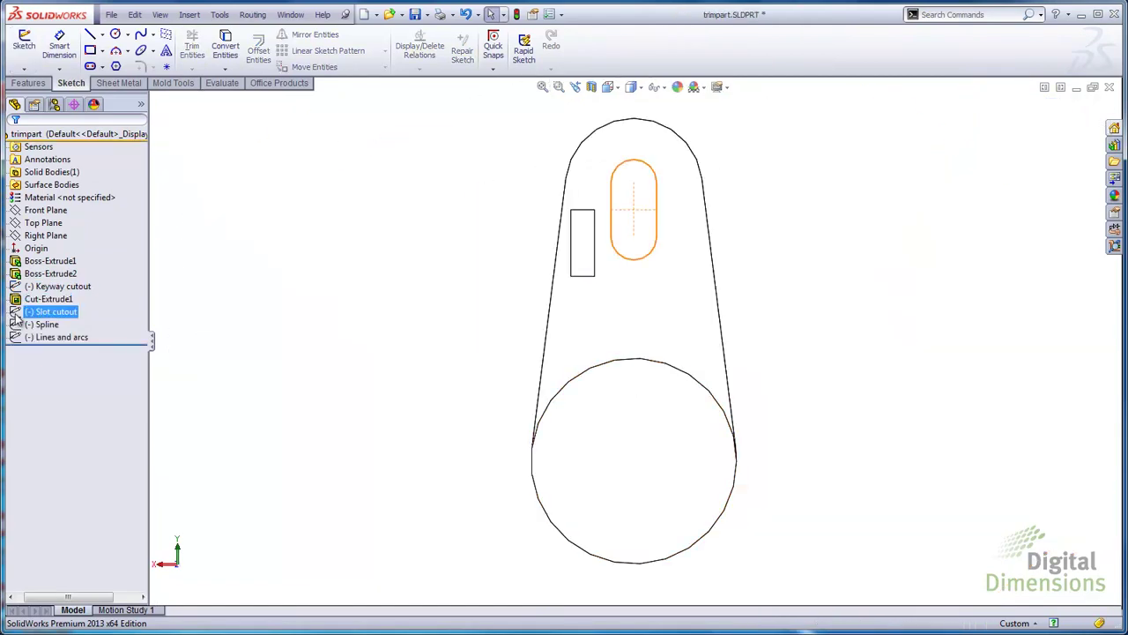
{"action": "left_click", "coordinate": [16, 314]}
{"action": "left_click", "coordinate": [19, 259]}
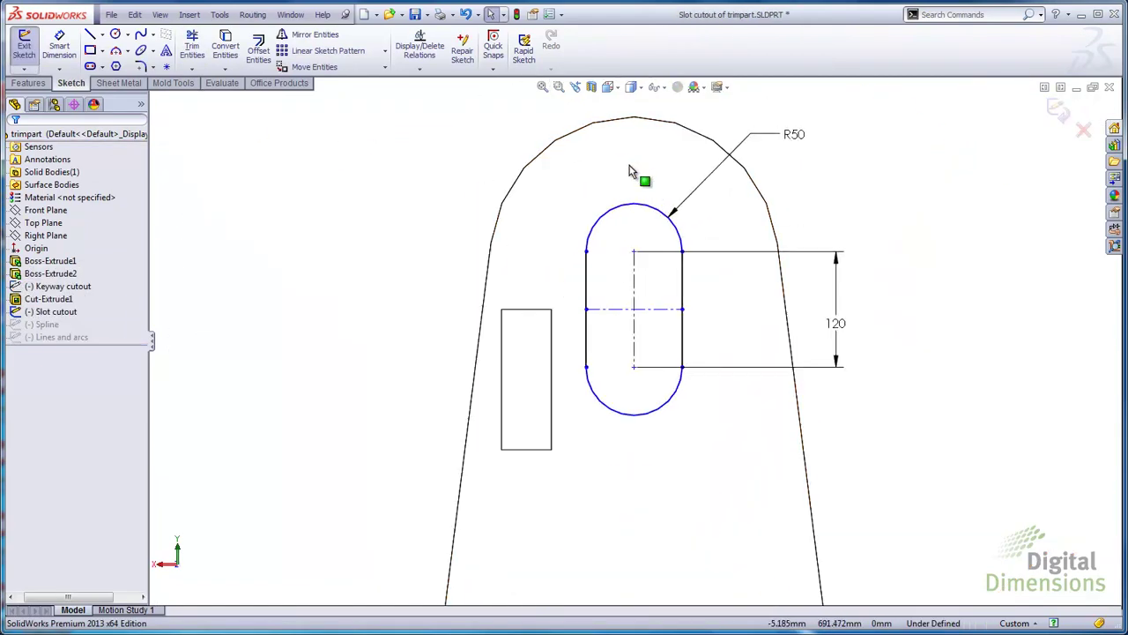
{"action": "scroll", "coordinate": [663, 225], "scroll_direction": "down", "scroll_amount": 3}
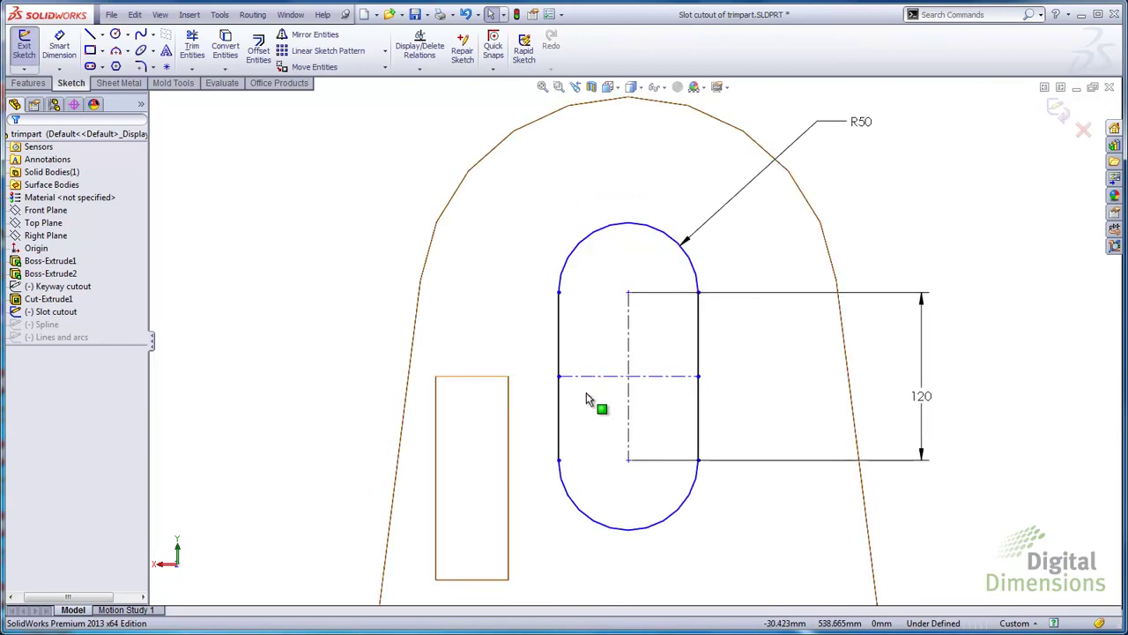
{"action": "scroll", "coordinate": [586, 395], "scroll_direction": "down", "scroll_amount": 1}
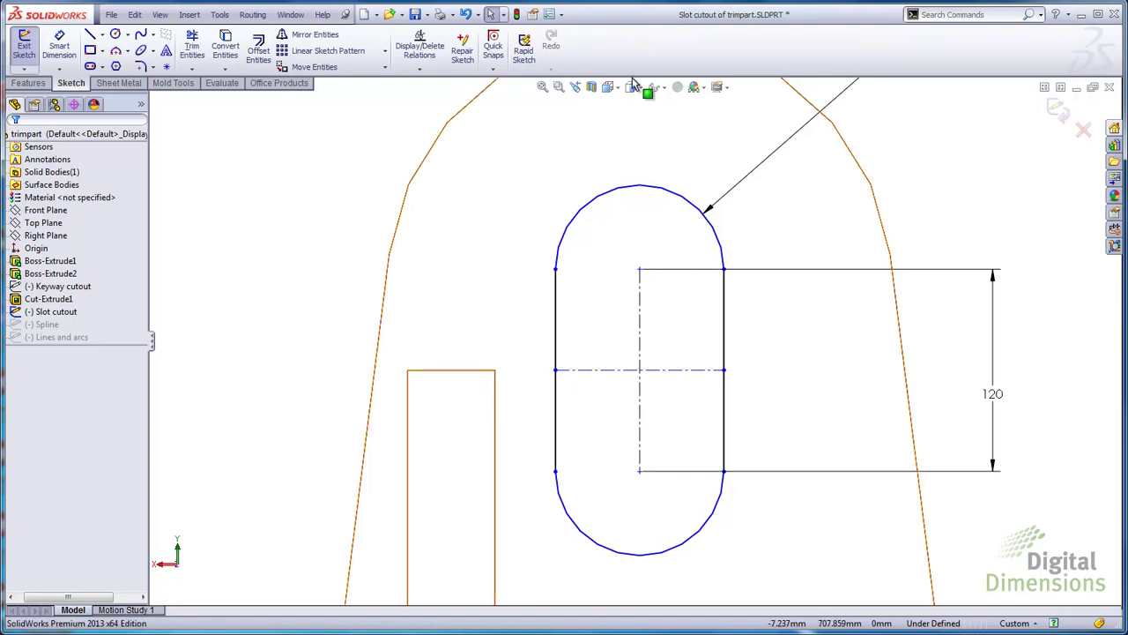
Turn View Sketch Relations on in Hide/Show Items, then turn it off again.
{"action": "left_click", "coordinate": [660, 87]}
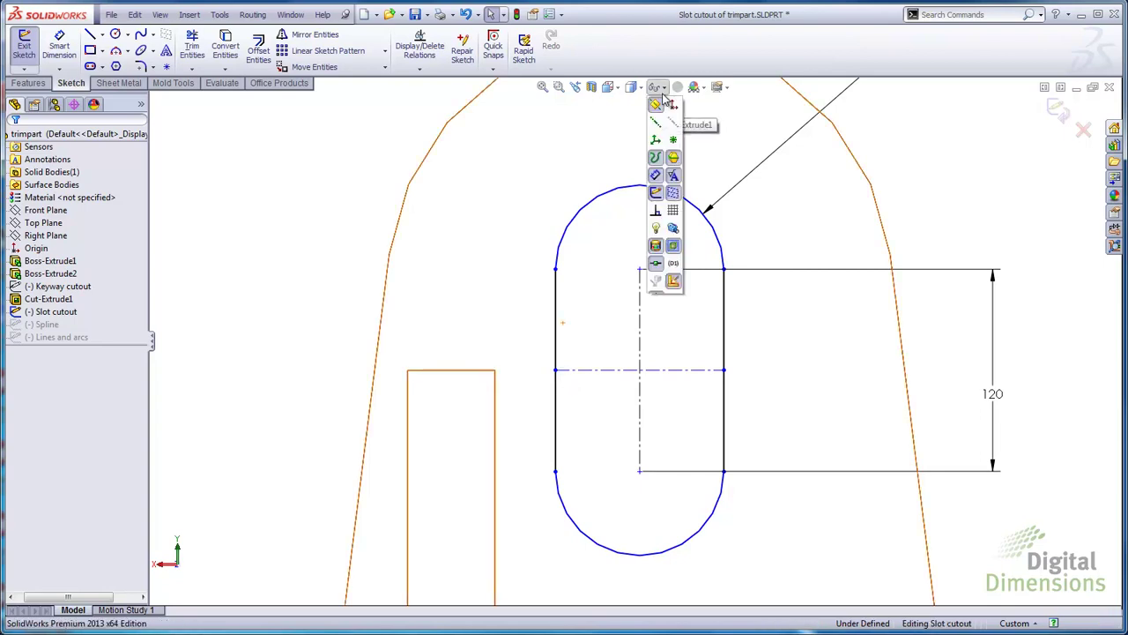
{"action": "left_click", "coordinate": [655, 213]}
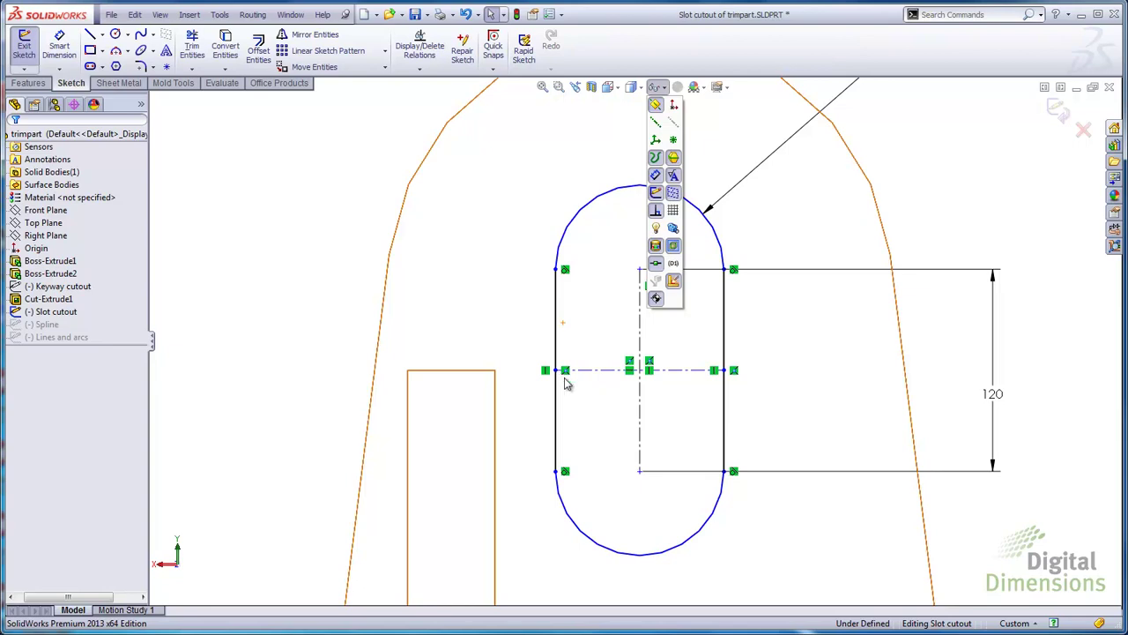
{"action": "scroll", "coordinate": [587, 394], "scroll_direction": "down", "scroll_amount": 5}
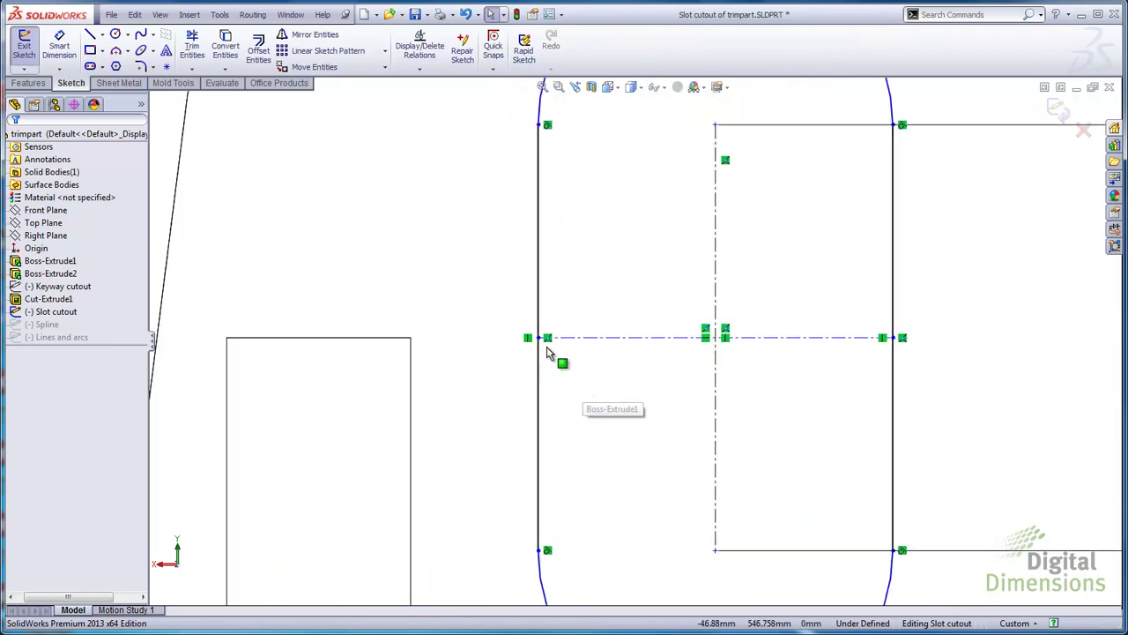
{"action": "left_click", "coordinate": [659, 87]}
{"action": "left_click", "coordinate": [655, 212]}
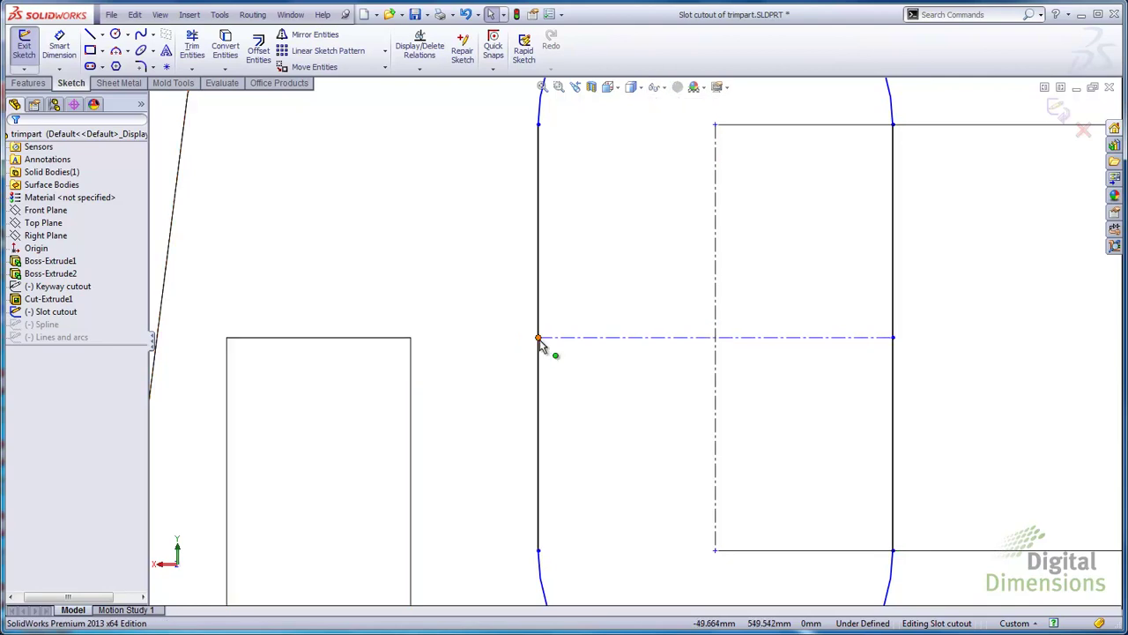
Power-trim the slot's horizontal centerline leftward and snap its end onto the rectangle corner.
{"action": "left_click", "coordinate": [192, 70]}
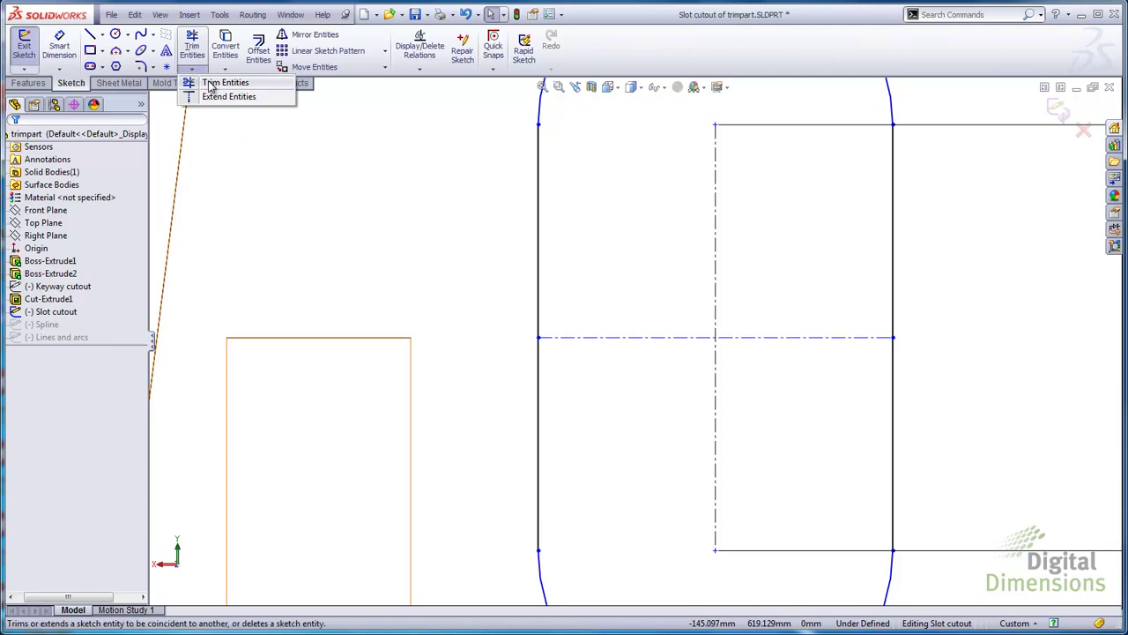
{"action": "left_click", "coordinate": [225, 83]}
{"action": "left_click", "coordinate": [35, 282]}
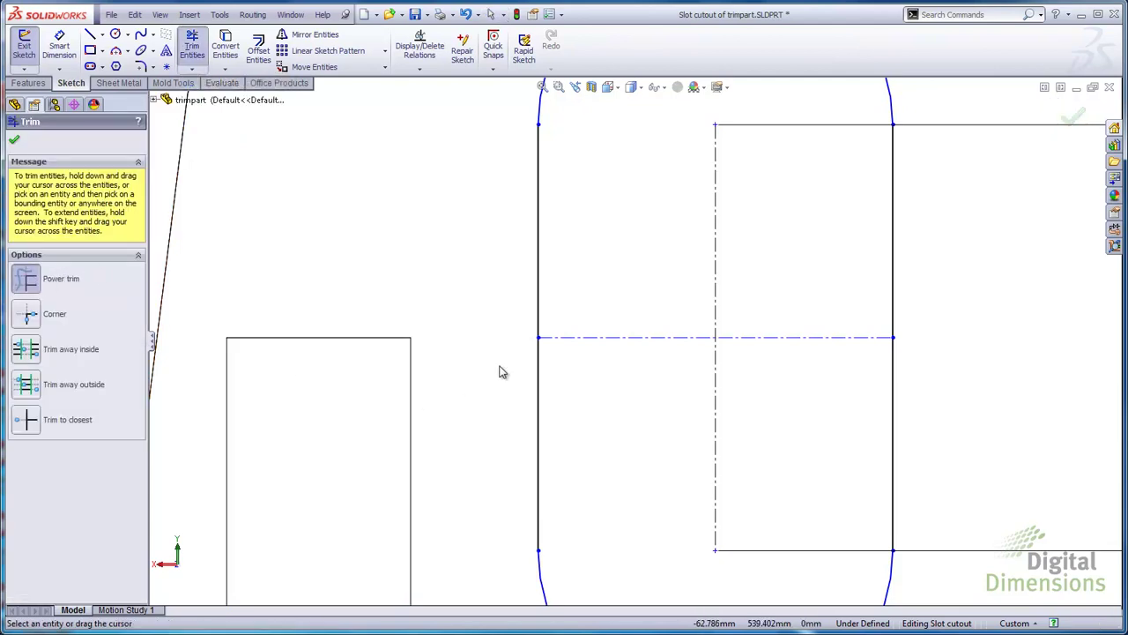
{"action": "mouse_move", "coordinate": [536, 360]}
{"action": "left_mouse_down"}
{"action": "mouse_move", "coordinate": [466, 380]}
{"action": "mouse_move", "coordinate": [424, 368]}
{"action": "left_mouse_up"}
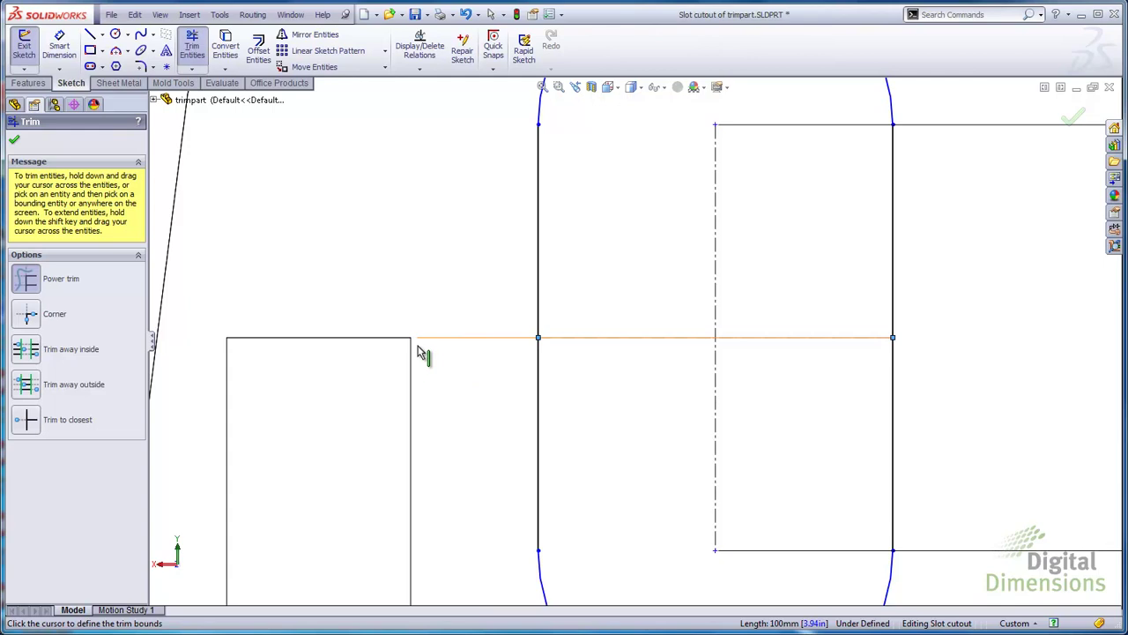
{"action": "left_click_drag", "start_coordinate": [418, 345], "coordinate": [423, 348], "text": "shift"}
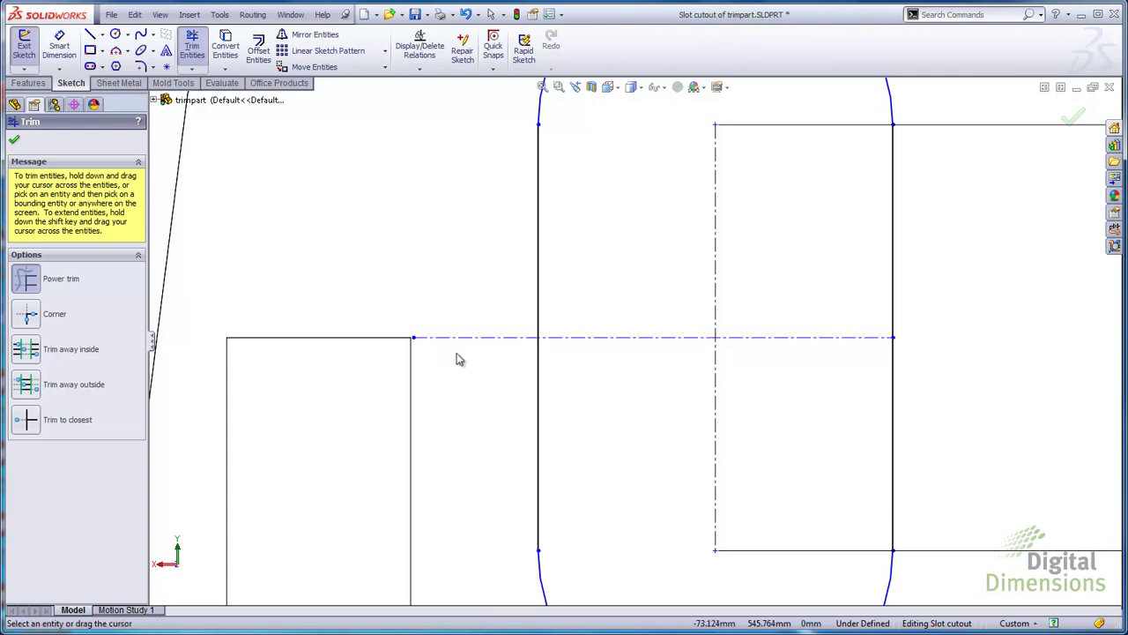
{"action": "left_click", "coordinate": [14, 141]}
{"action": "mouse_move", "coordinate": [416, 339]}
{"action": "left_mouse_down"}
{"action": "mouse_move", "coordinate": [423, 315]}
{"action": "mouse_move", "coordinate": [410, 342]}
{"action": "left_mouse_up"}
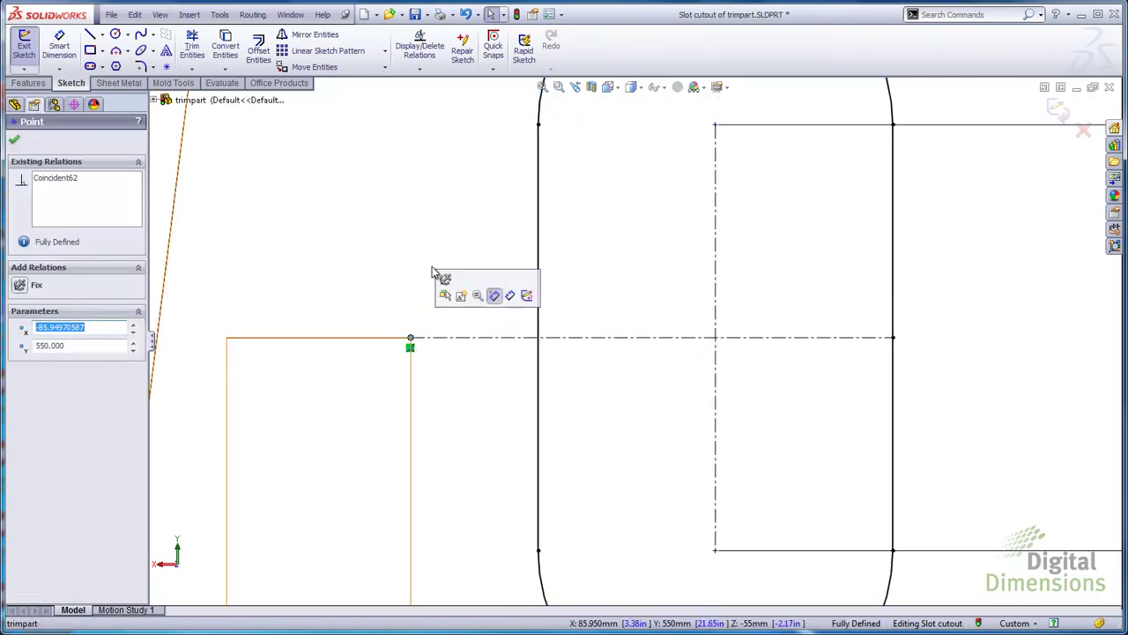
Extend the centerline's right end to the slanted edge and make it coincident there.
{"action": "left_click", "coordinate": [192, 70]}
{"action": "left_click", "coordinate": [211, 85]}
{"action": "scroll", "coordinate": [931, 350], "scroll_direction": "up", "scroll_amount": 1}
{"action": "scroll", "coordinate": [838, 353], "scroll_direction": "down", "scroll_amount": 2}
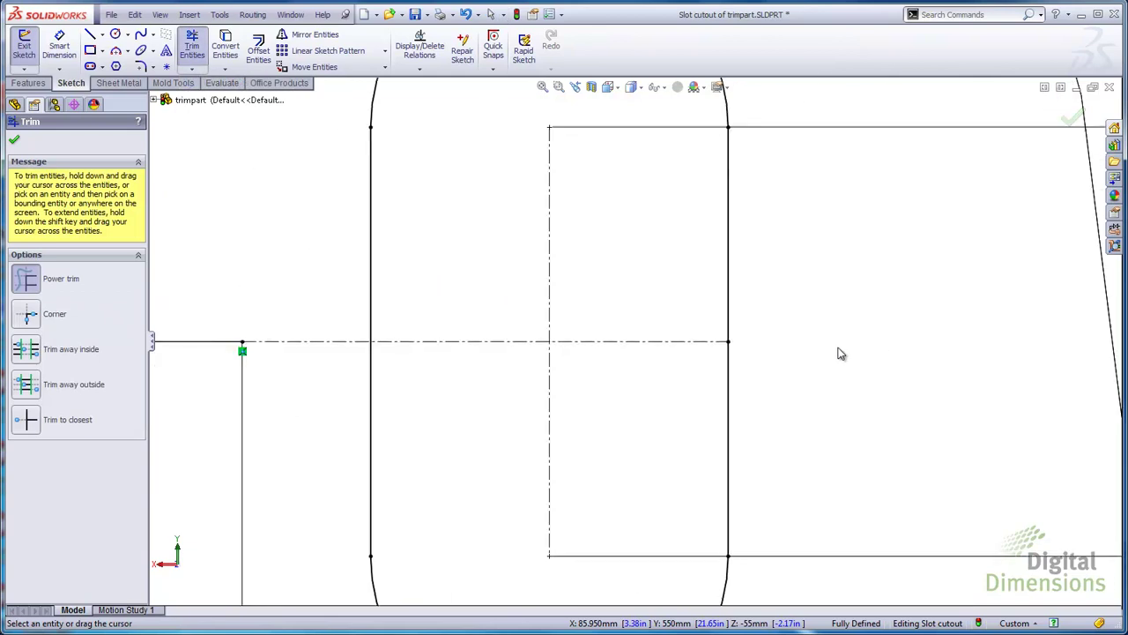
{"action": "left_click", "coordinate": [714, 346]}
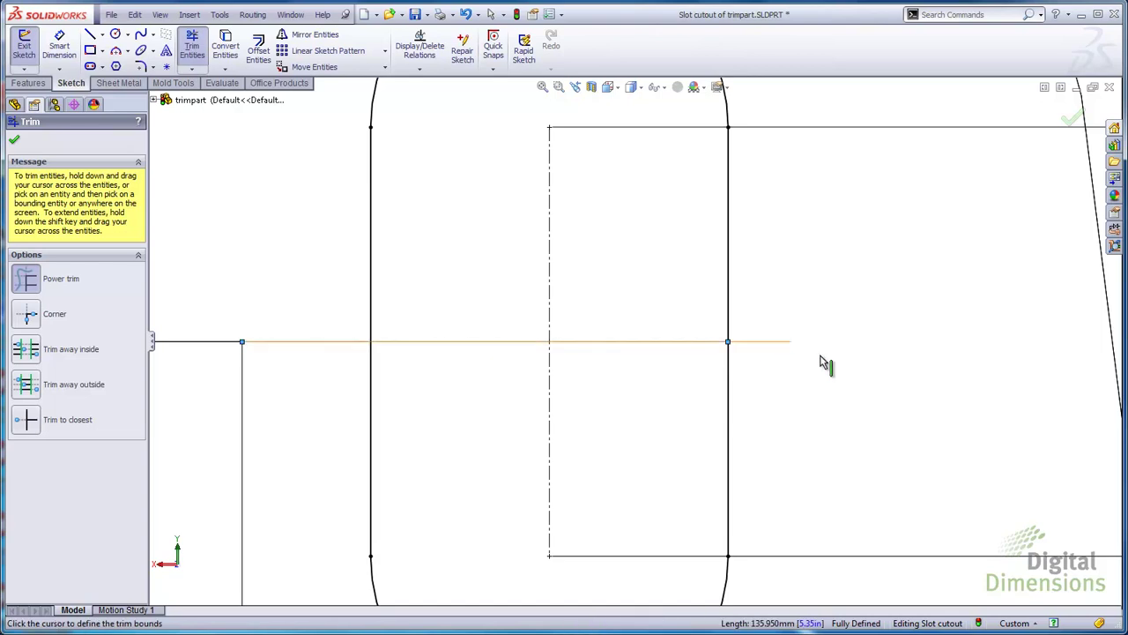
{"action": "scroll", "coordinate": [1005, 374], "scroll_direction": "up", "scroll_amount": 1}
{"action": "left_click", "coordinate": [1031, 356]}
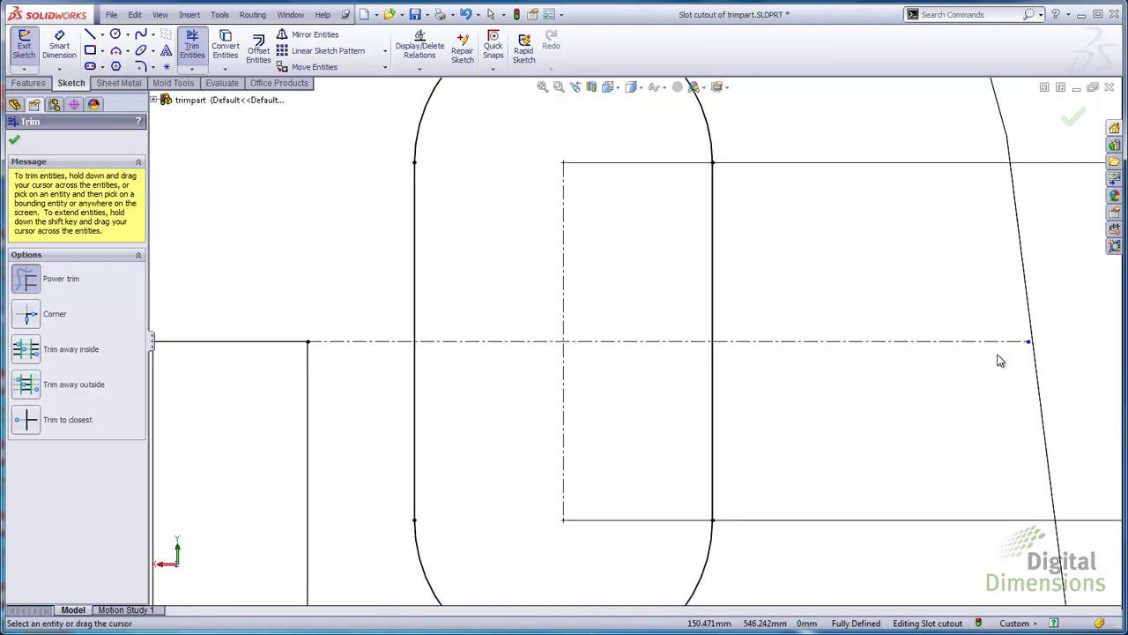
{"action": "left_click", "coordinate": [15, 144]}
{"action": "scroll", "coordinate": [1008, 343], "scroll_direction": "down", "scroll_amount": 1}
{"action": "mouse_move", "coordinate": [1007, 343]}
{"action": "left_mouse_down"}
{"action": "mouse_move", "coordinate": [1033, 347]}
{"action": "mouse_move", "coordinate": [1011, 350]}
{"action": "left_mouse_up"}
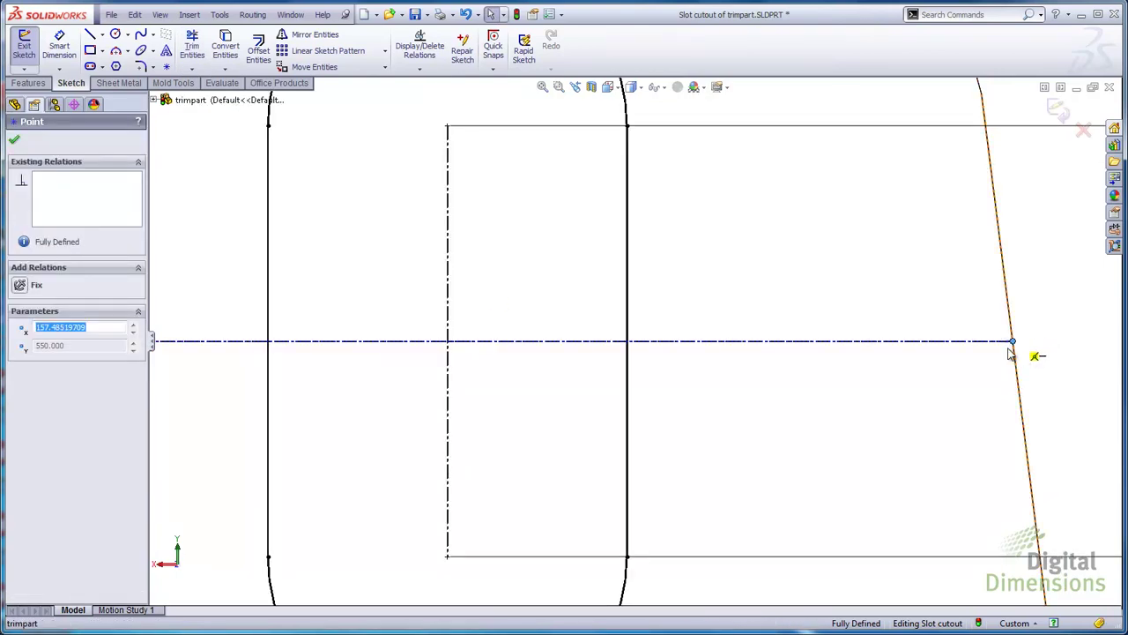
{"action": "left_click", "coordinate": [976, 403]}
{"action": "scroll", "coordinate": [974, 403], "scroll_direction": "up", "scroll_amount": 1}
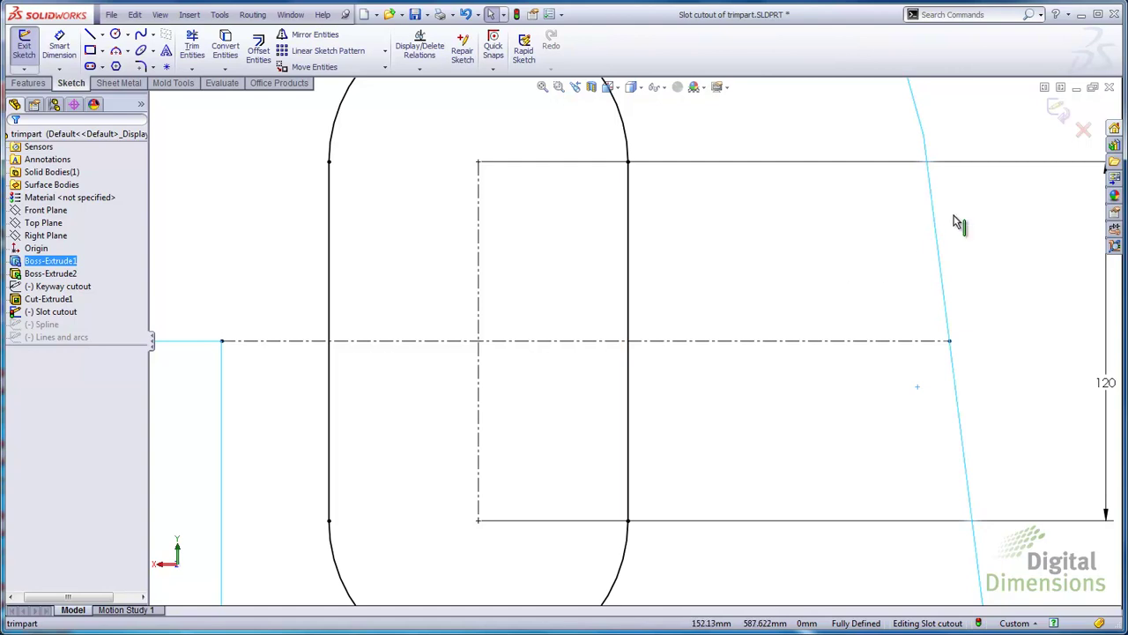
Exit the Slot cutout sketch, open the Spline sketch for editing, and zoom in on the spline.
{"action": "left_click", "coordinate": [1058, 110]}
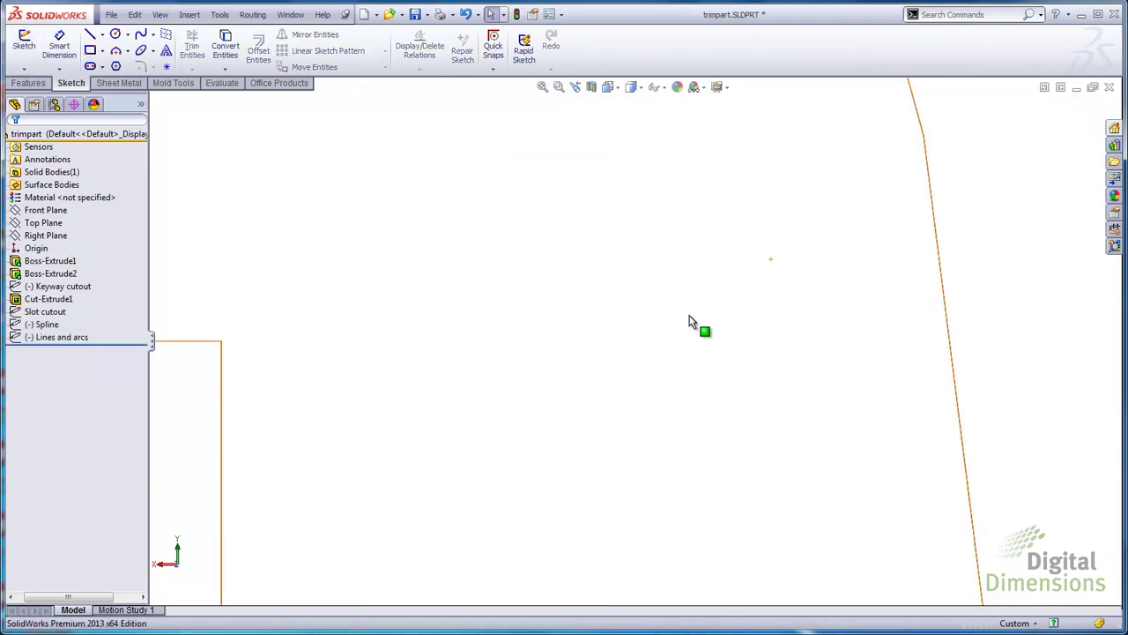
{"action": "key", "text": "f"}
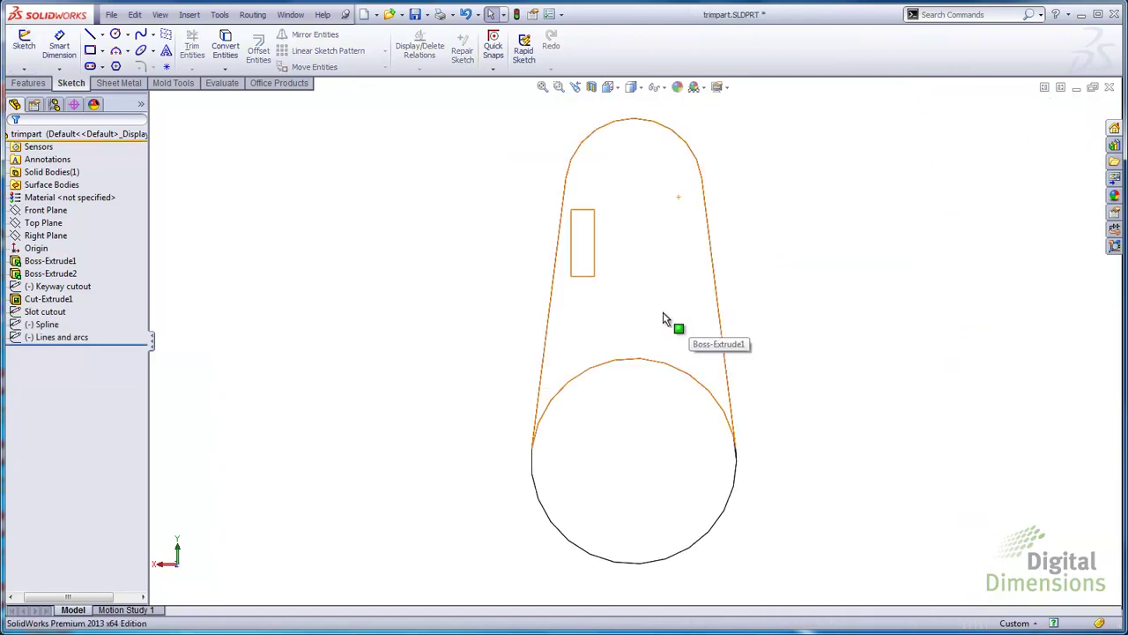
{"action": "left_click", "coordinate": [42, 312]}
{"action": "left_click", "coordinate": [37, 324]}
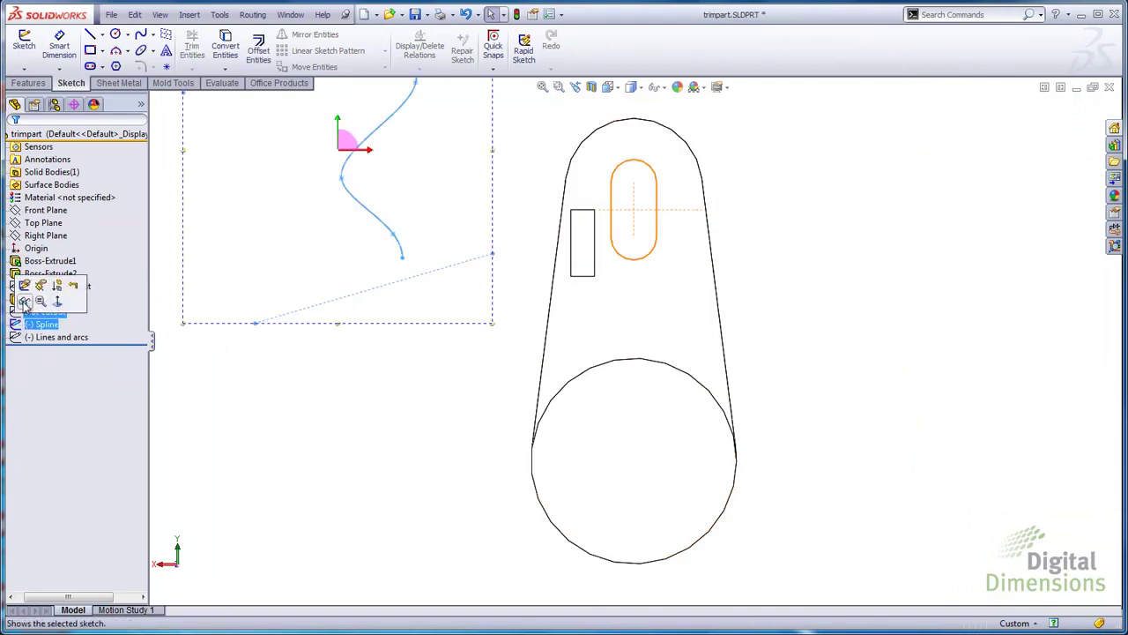
{"action": "left_click", "coordinate": [24, 294]}
{"action": "mouse_move", "coordinate": [456, 202]}
{"action": "middle_mouse_down", "text": "ctrl"}
{"action": "mouse_move", "coordinate": [574, 355]}
{"action": "mouse_move", "coordinate": [617, 373]}
{"action": "middle_mouse_up", "text": "ctrl"}
{"action": "scroll", "coordinate": [609, 347], "scroll_direction": "down", "scroll_amount": 3}
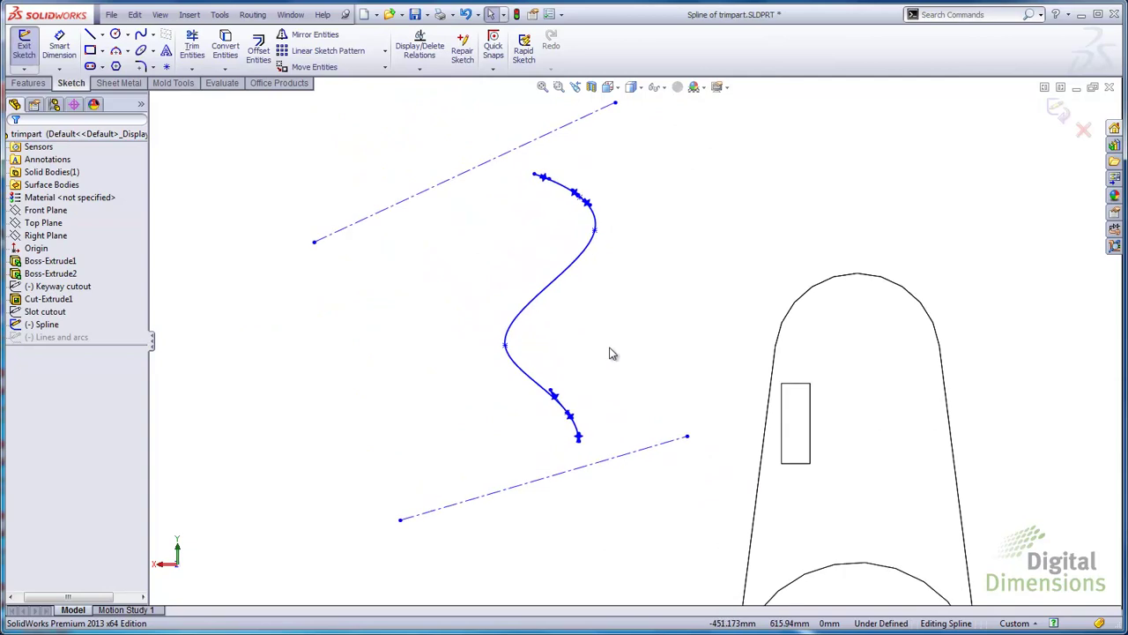
{"action": "scroll", "coordinate": [570, 223], "scroll_direction": "down", "scroll_amount": 1}
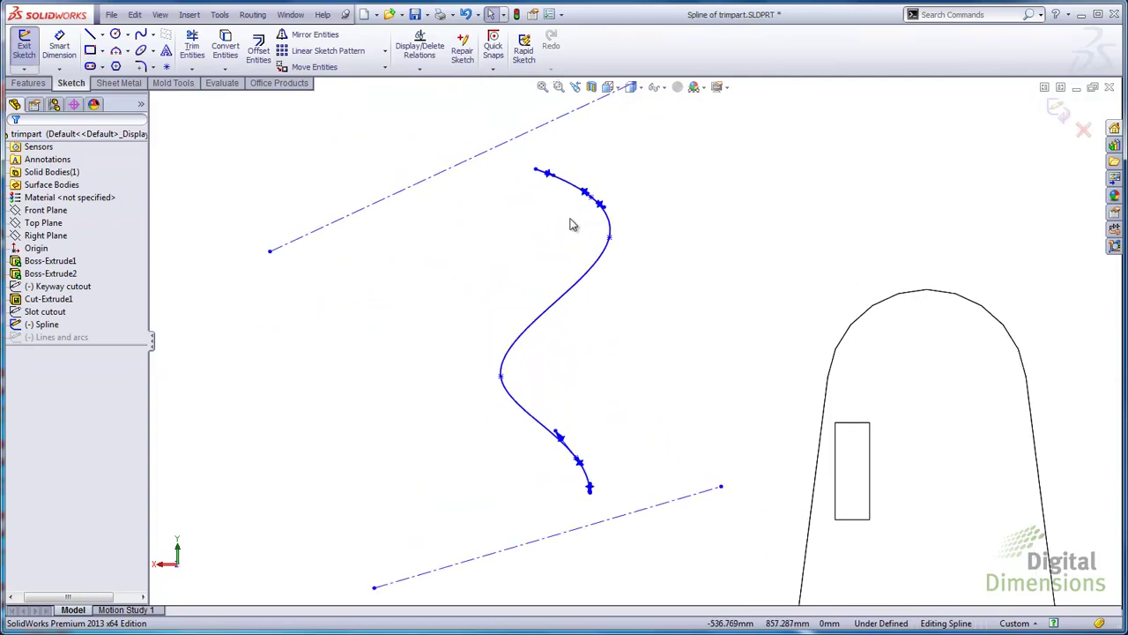
{"action": "scroll", "coordinate": [569, 202], "scroll_direction": "down", "scroll_amount": 3}
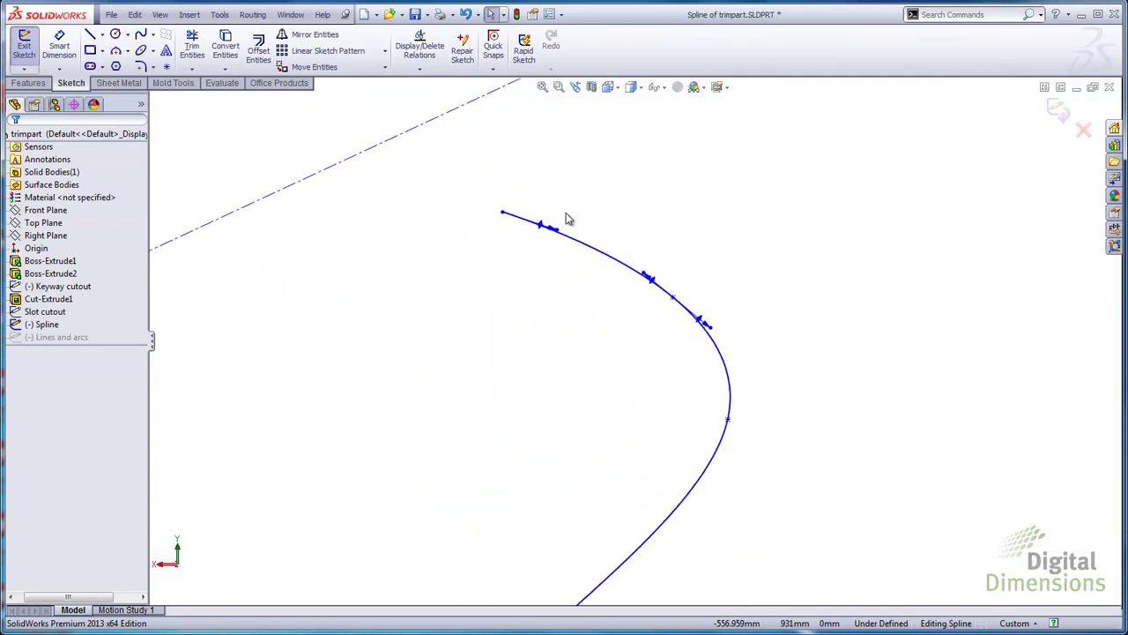
{"action": "mouse_move", "coordinate": [502, 215]}
{"action": "left_mouse_down"}
{"action": "mouse_move", "coordinate": [592, 245]}
{"action": "mouse_move", "coordinate": [503, 214]}
{"action": "left_mouse_up"}
Draw a diagonal centerline across the spline's upper end.
{"action": "left_click", "coordinate": [102, 34]}
{"action": "left_click", "coordinate": [110, 63]}
{"action": "left_click_drag", "start_coordinate": [668, 208], "coordinate": [551, 314]}
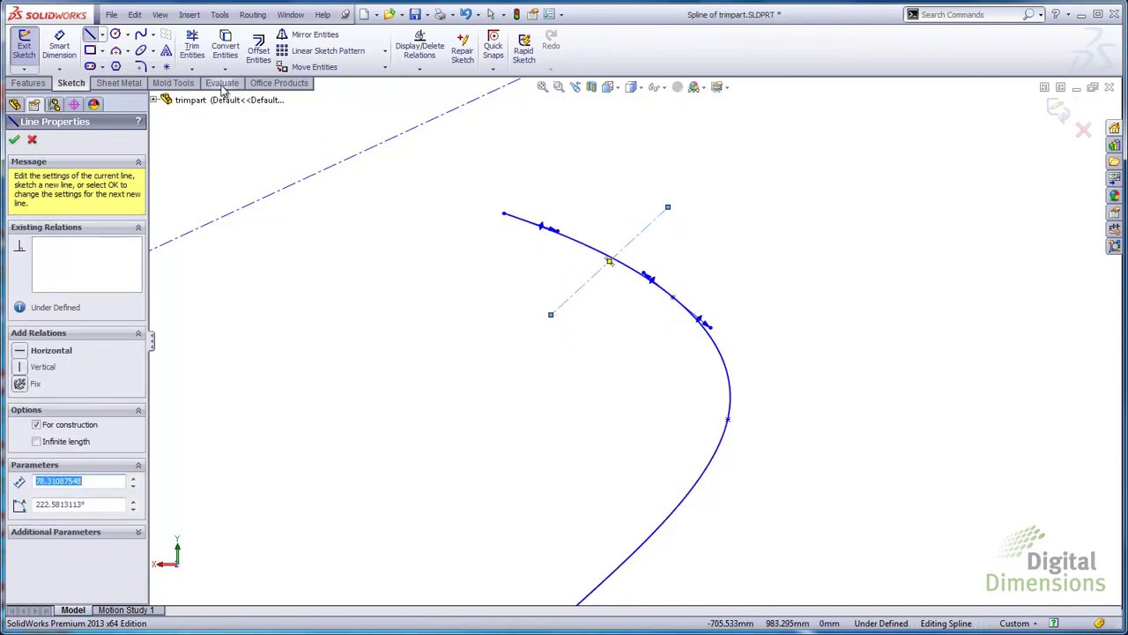
Power-trim the spline's upper end at the new centerline and trim the short centerline away.
{"action": "left_click", "coordinate": [191, 68]}
{"action": "left_click", "coordinate": [225, 78]}
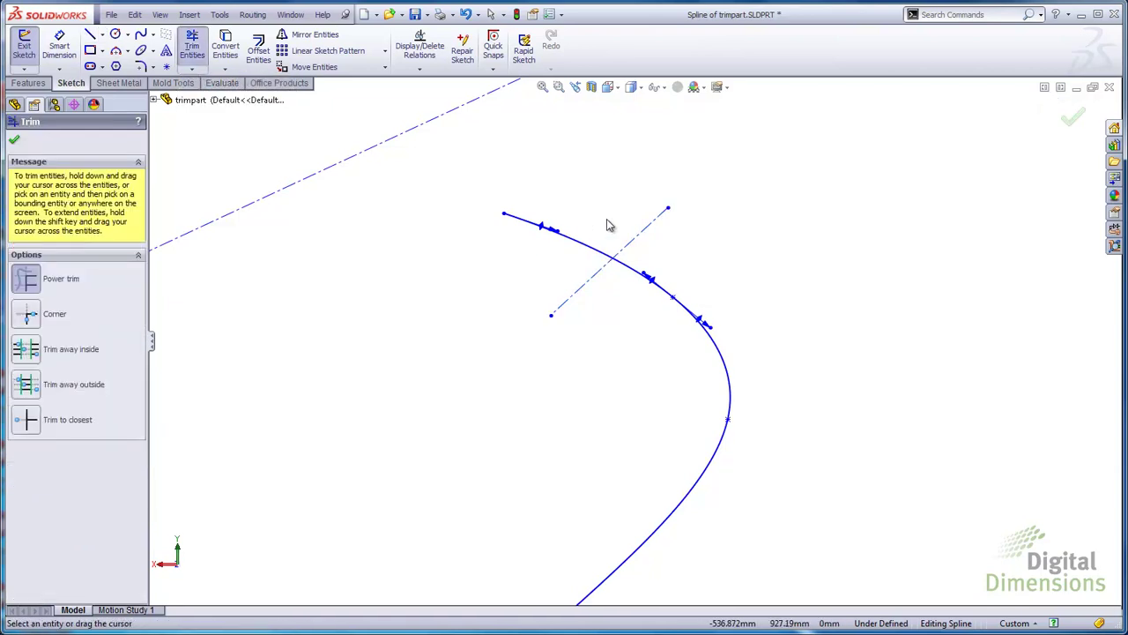
{"action": "left_click_drag", "start_coordinate": [615, 221], "coordinate": [568, 255]}
{"action": "mouse_move", "coordinate": [549, 256]}
{"action": "left_mouse_down"}
{"action": "mouse_move", "coordinate": [590, 312]}
{"action": "mouse_move", "coordinate": [623, 207]}
{"action": "mouse_move", "coordinate": [662, 239]}
{"action": "left_mouse_up"}
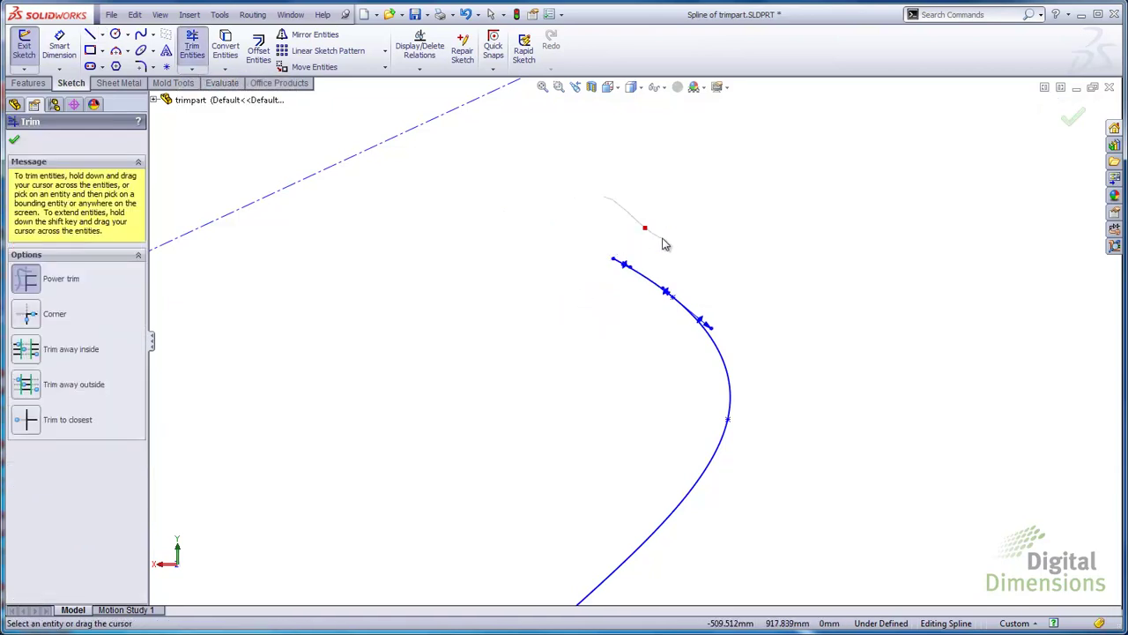
Undo those trims and delete the short diagonal centerline.
{"action": "left_click", "coordinate": [466, 15]}
{"action": "left_click", "coordinate": [466, 15]}
{"action": "left_click", "coordinate": [466, 15]}
{"action": "left_click", "coordinate": [572, 297]}
{"action": "key", "text": "Delete"}
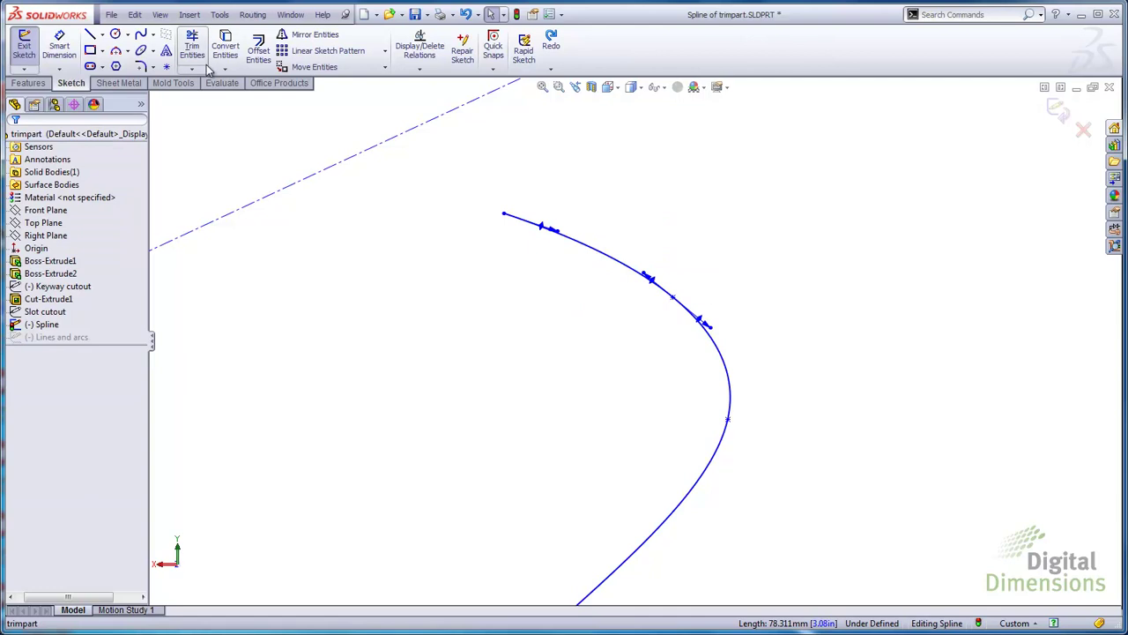
Power-trim the spline's upper end back to a shorter length in two passes.
{"action": "left_click", "coordinate": [193, 69]}
{"action": "left_click", "coordinate": [211, 86]}
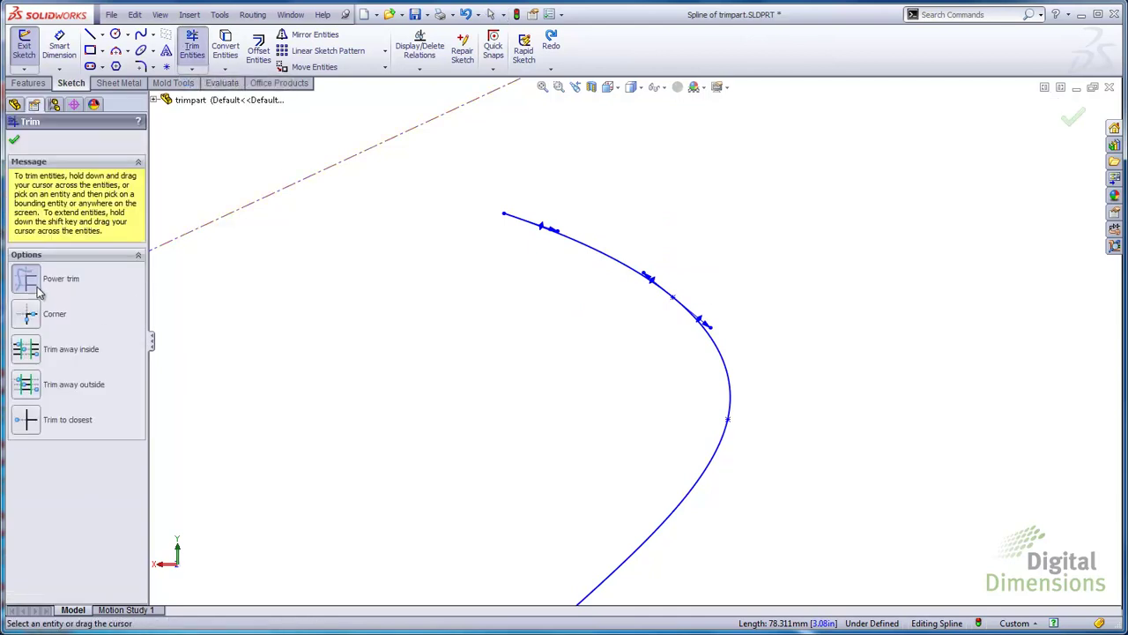
{"action": "scroll", "coordinate": [476, 255], "scroll_direction": "down", "scroll_amount": 1}
{"action": "left_click", "coordinate": [515, 210]}
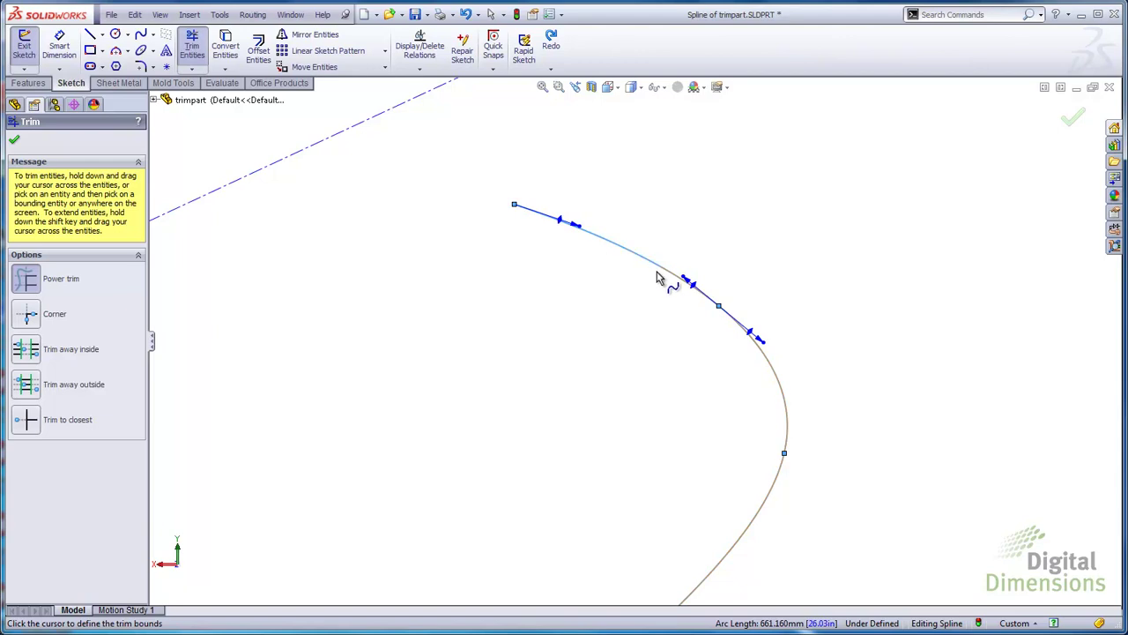
{"action": "left_click", "coordinate": [644, 273]}
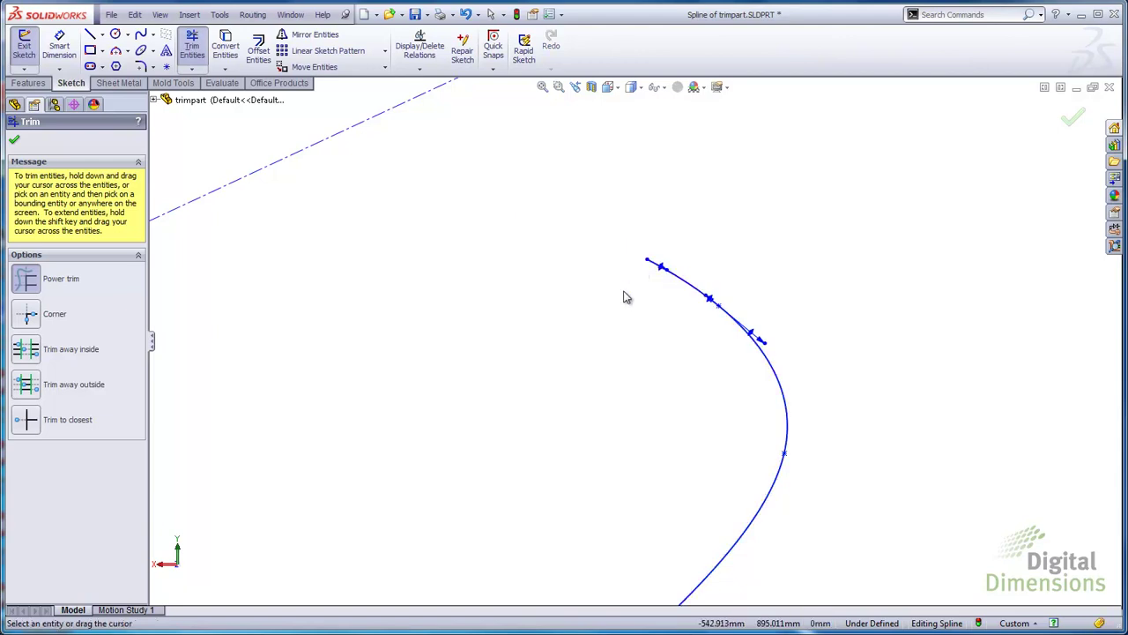
{"action": "left_click", "coordinate": [648, 269]}
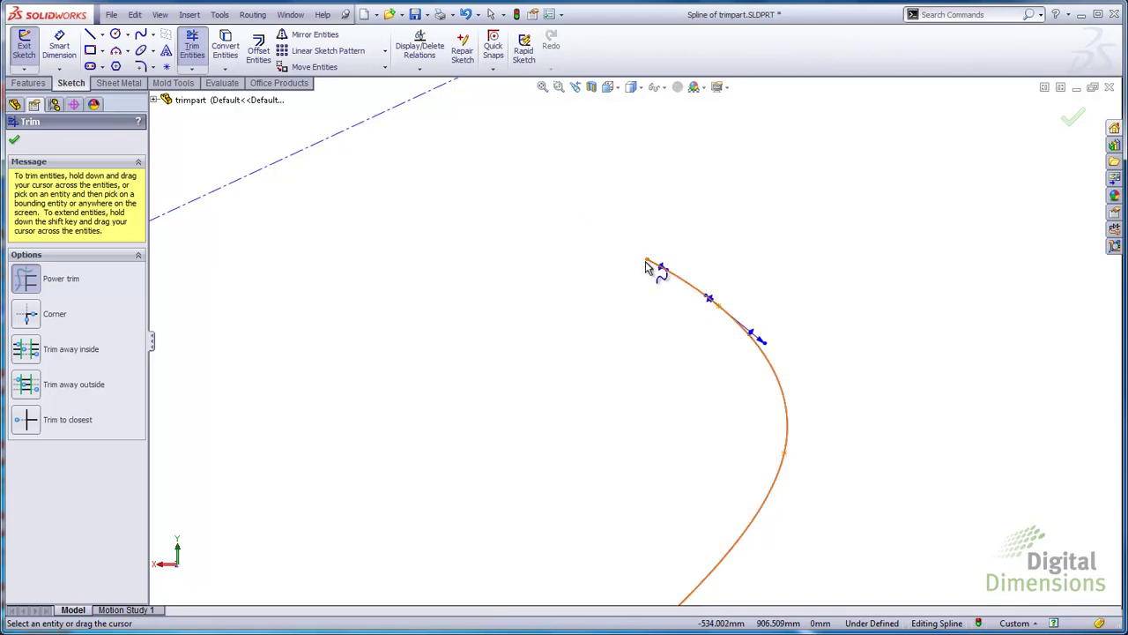
{"action": "left_click", "coordinate": [693, 289]}
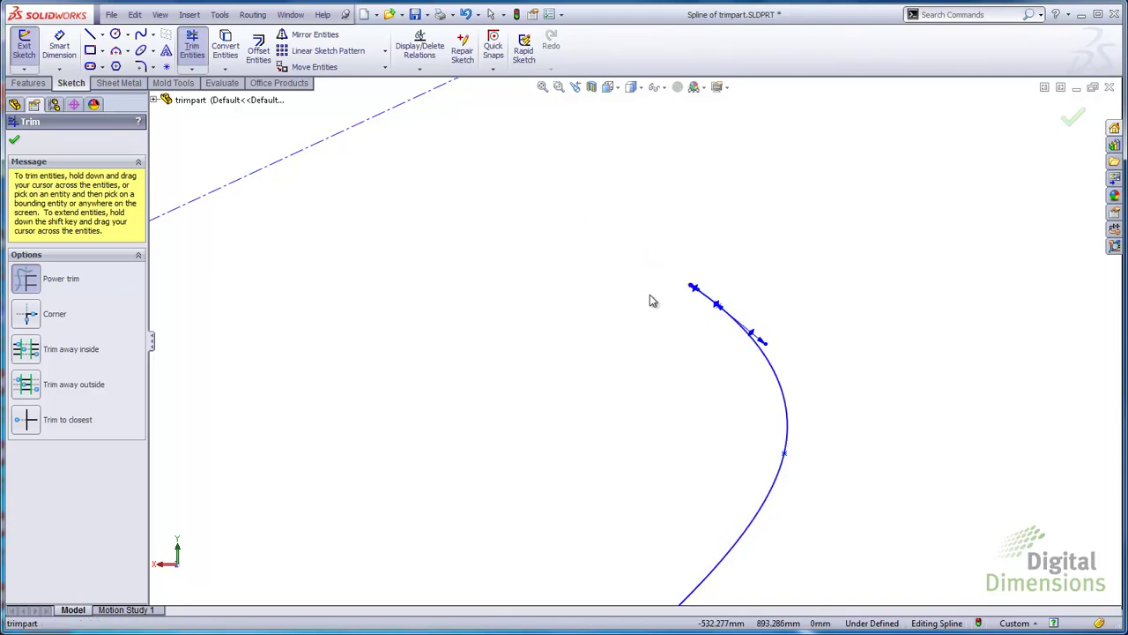
Pan to the spline's lower end and trim it back short of the lower centerline.
{"action": "middle_click_drag", "start_coordinate": [605, 461], "coordinate": [609, 186], "text": "ctrl"}
{"action": "middle_click_drag", "start_coordinate": [609, 484], "coordinate": [661, 203], "text": "ctrl"}
{"action": "middle_click_drag", "start_coordinate": [660, 519], "coordinate": [642, 217], "text": "ctrl"}
{"action": "left_click", "coordinate": [737, 421]}
{"action": "middle_click_drag", "start_coordinate": [791, 550], "coordinate": [764, 402], "text": "ctrl"}
{"action": "left_click", "coordinate": [700, 346]}
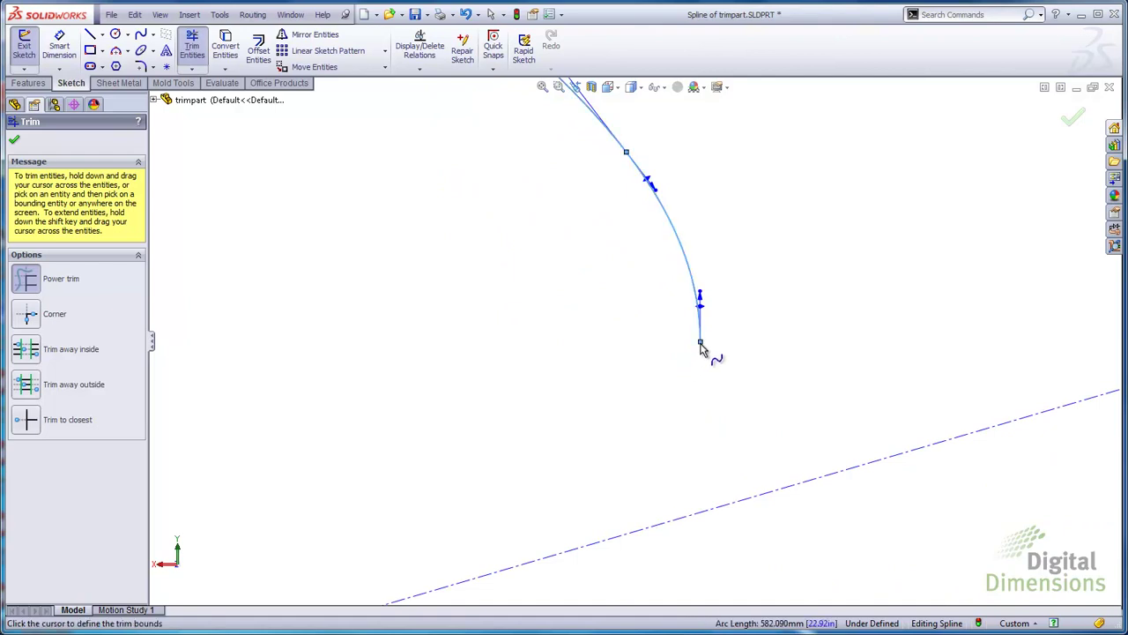
{"action": "left_click", "coordinate": [665, 228]}
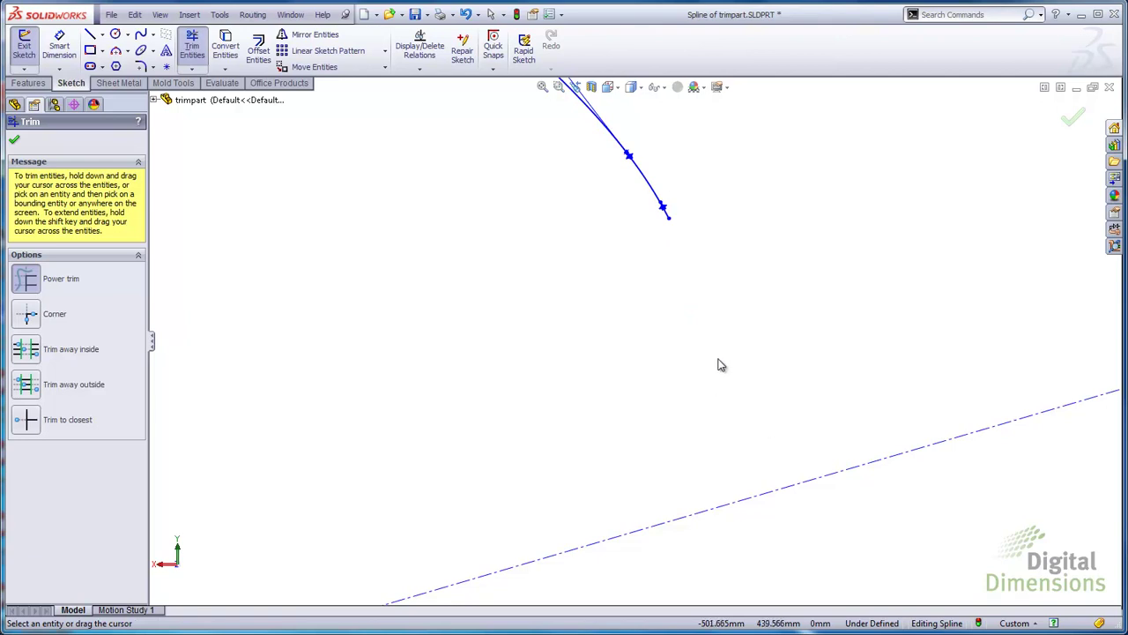
Extend the spline's lower end to the lower centerline and its upper end to the dashed centerline.
{"action": "left_click", "coordinate": [652, 198]}
{"action": "left_click", "coordinate": [700, 513]}
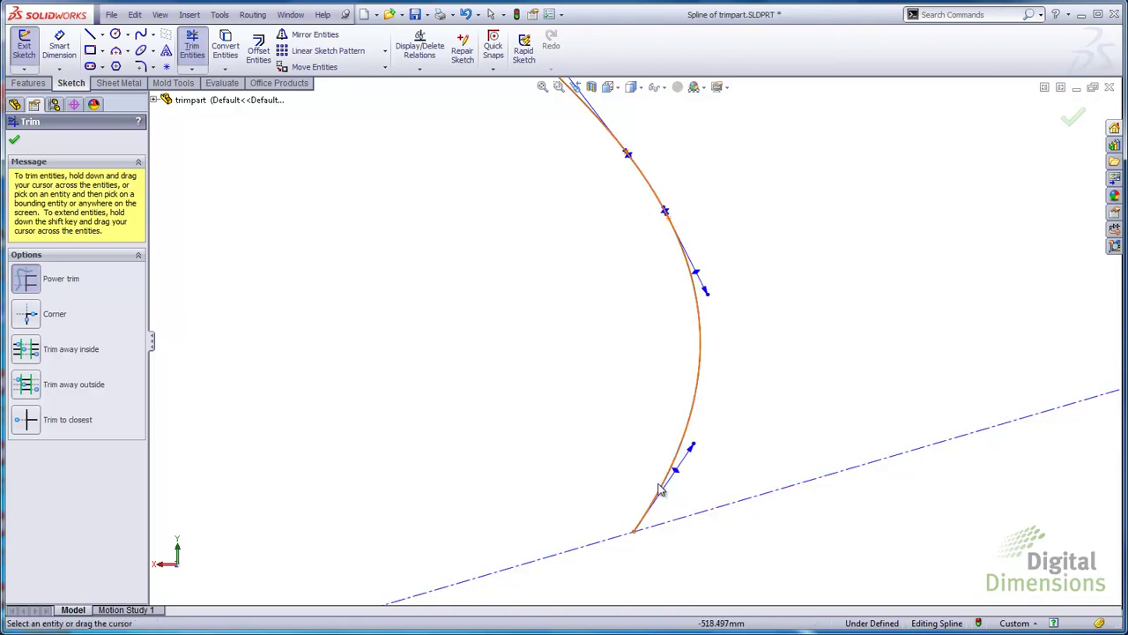
{"action": "mouse_move", "coordinate": [737, 388]}
{"action": "middle_mouse_down"}
{"action": "mouse_move", "coordinate": [750, 584]}
{"action": "mouse_move", "coordinate": [688, 378]}
{"action": "mouse_move", "coordinate": [594, 224]}
{"action": "mouse_move", "coordinate": [750, 595]}
{"action": "mouse_move", "coordinate": [735, 214]}
{"action": "mouse_move", "coordinate": [767, 552]}
{"action": "mouse_move", "coordinate": [765, 278]}
{"action": "mouse_move", "coordinate": [756, 380]}
{"action": "mouse_move", "coordinate": [781, 232]}
{"action": "middle_mouse_up"}
{"action": "scroll", "coordinate": [574, 267], "scroll_direction": "down", "scroll_amount": 2}
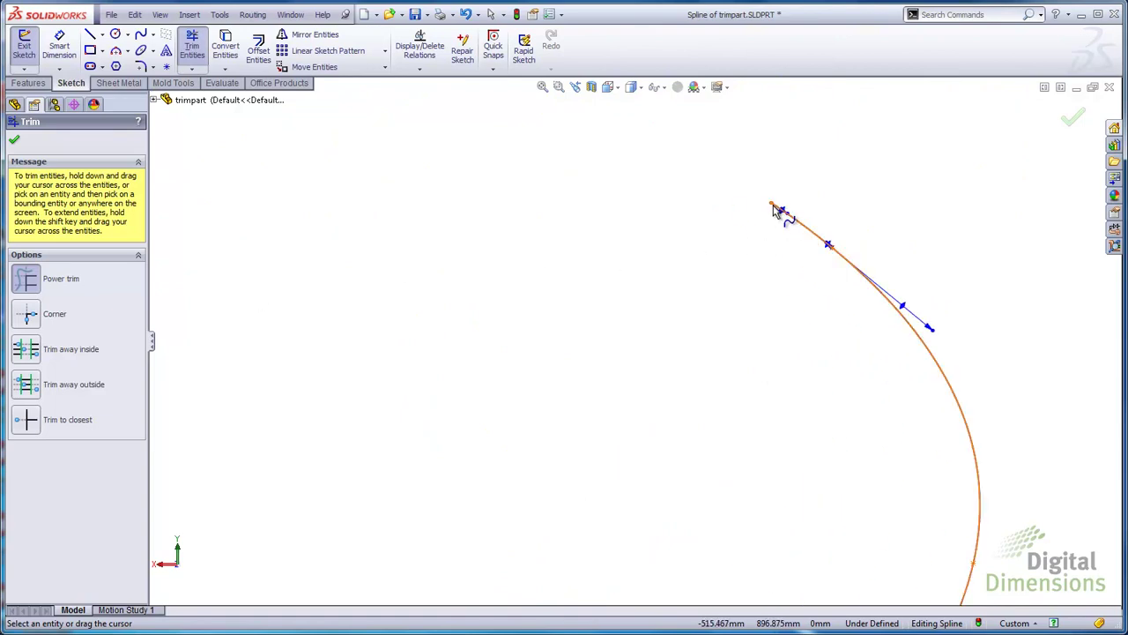
{"action": "mouse_move", "coordinate": [780, 214]}
{"action": "middle_mouse_down"}
{"action": "mouse_move", "coordinate": [717, 270]}
{"action": "mouse_move", "coordinate": [648, 256]}
{"action": "middle_mouse_up"}
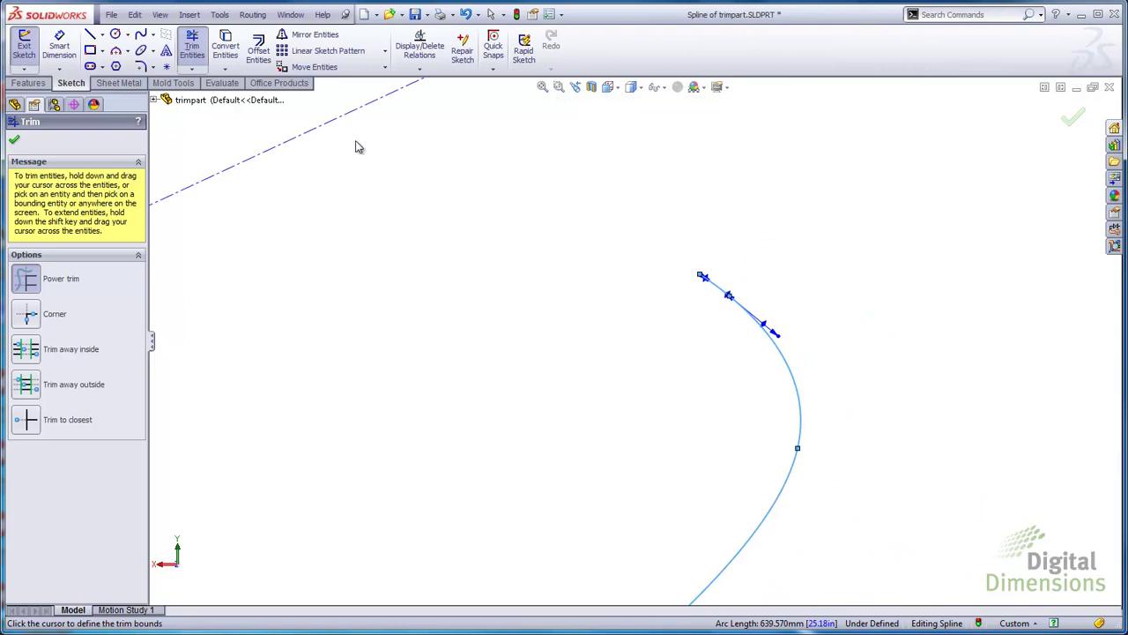
{"action": "left_click", "coordinate": [378, 167]}
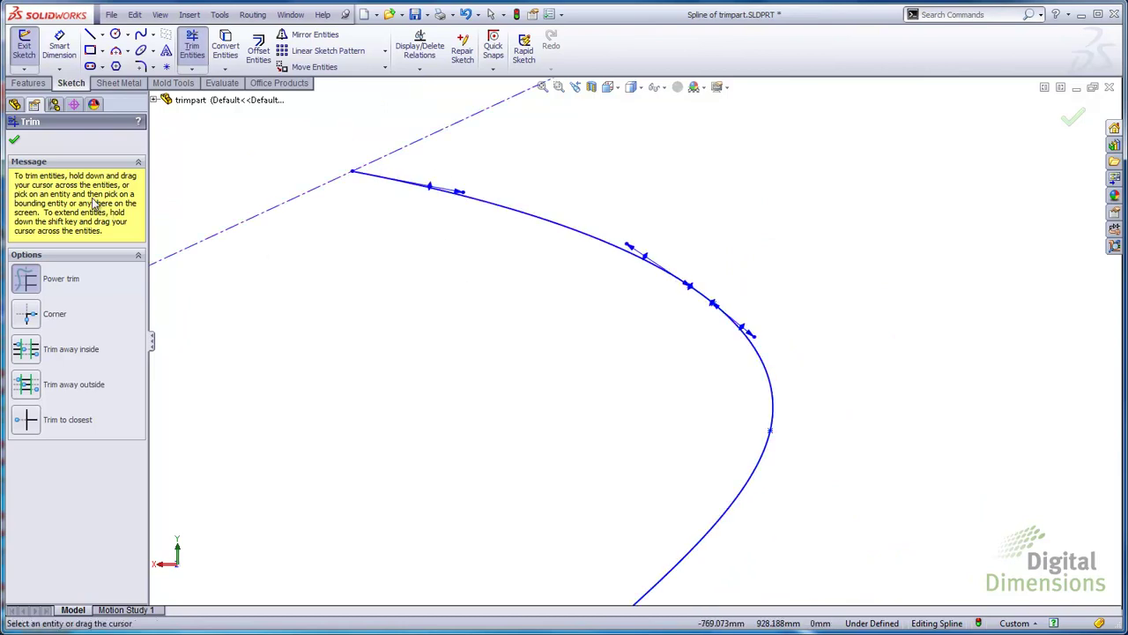
Finish trimming, exit the Spline sketch, and select the Lines and arcs sketch in the tree.
{"action": "left_click", "coordinate": [15, 144]}
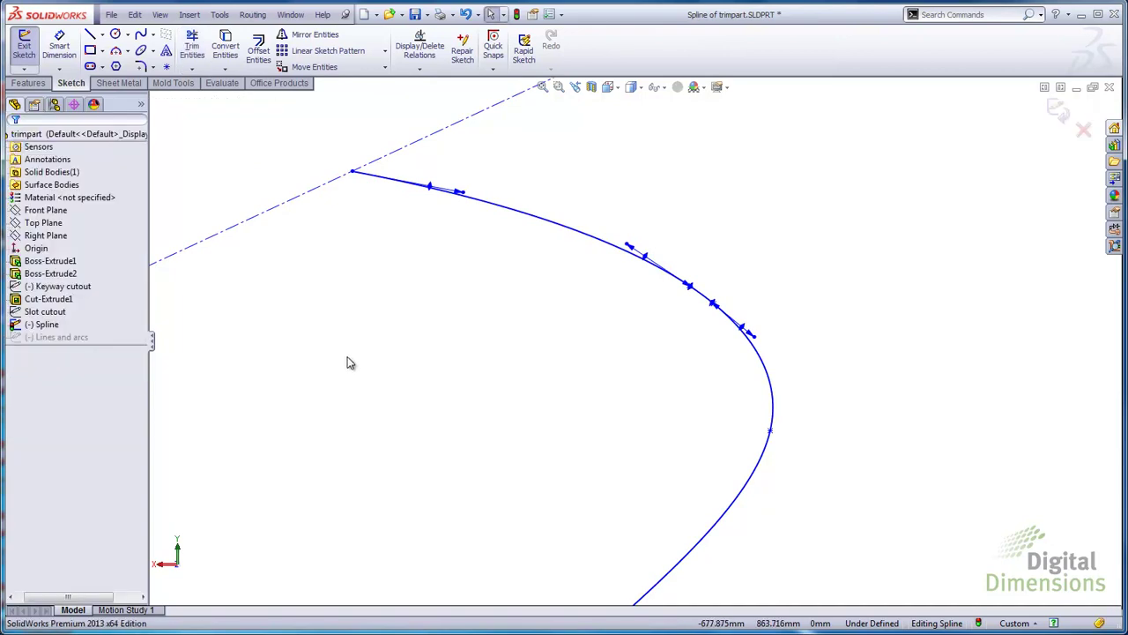
{"action": "left_click", "coordinate": [1057, 111]}
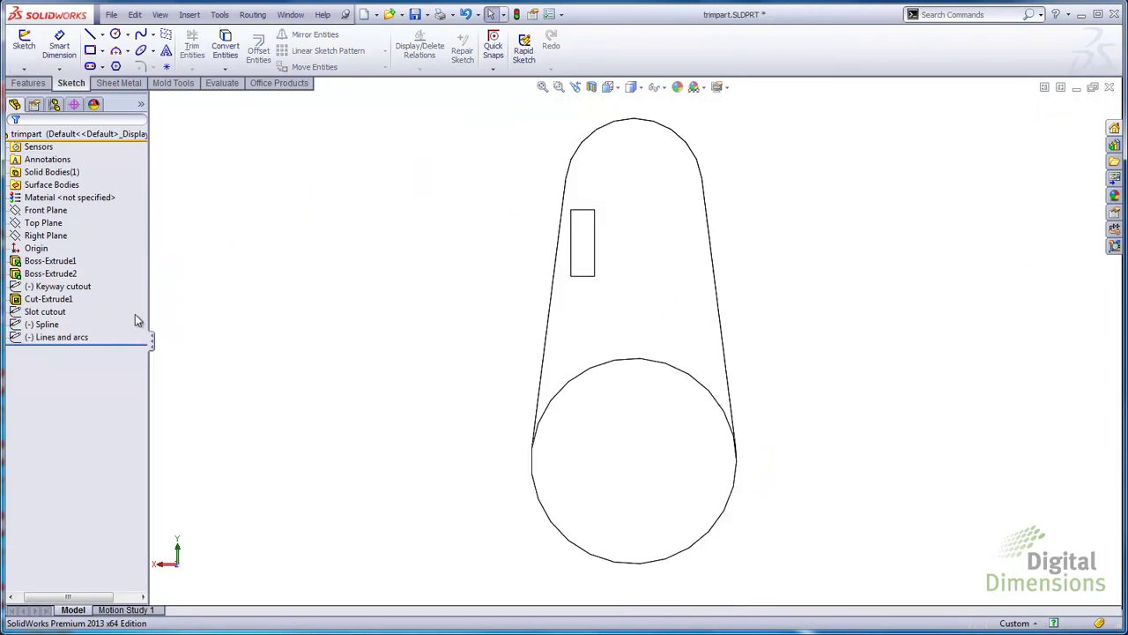
{"action": "left_click", "coordinate": [21, 339]}
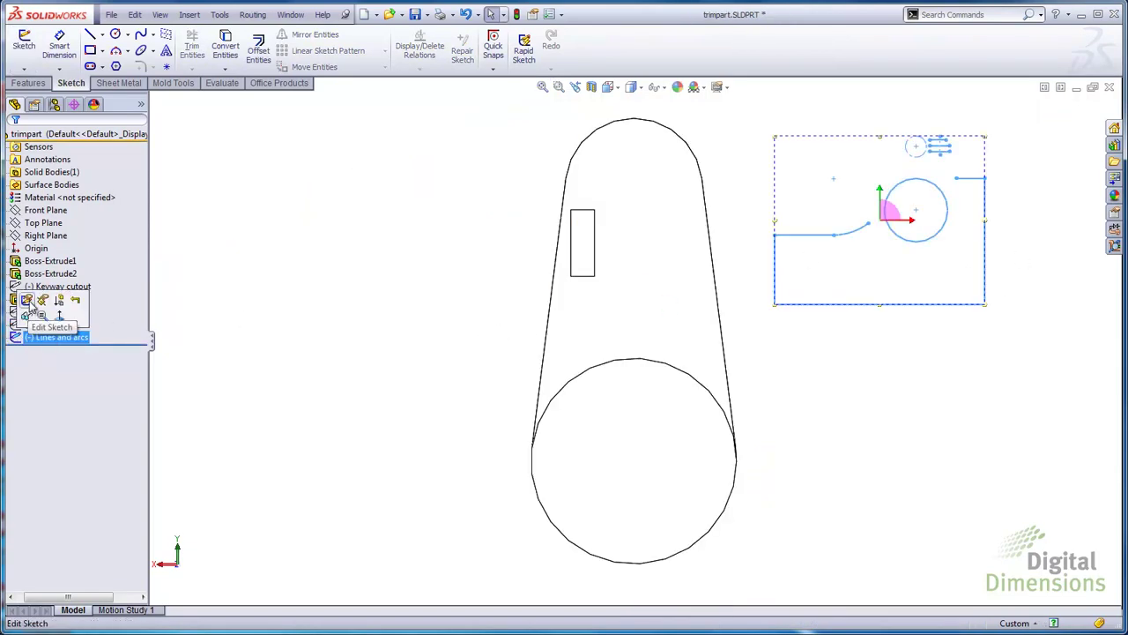
Edit the Lines and arcs sketch and zoom in on its circle, arc and lines.
{"action": "left_click", "coordinate": [32, 304]}
{"action": "scroll", "coordinate": [896, 241], "scroll_direction": "down", "scroll_amount": 5}
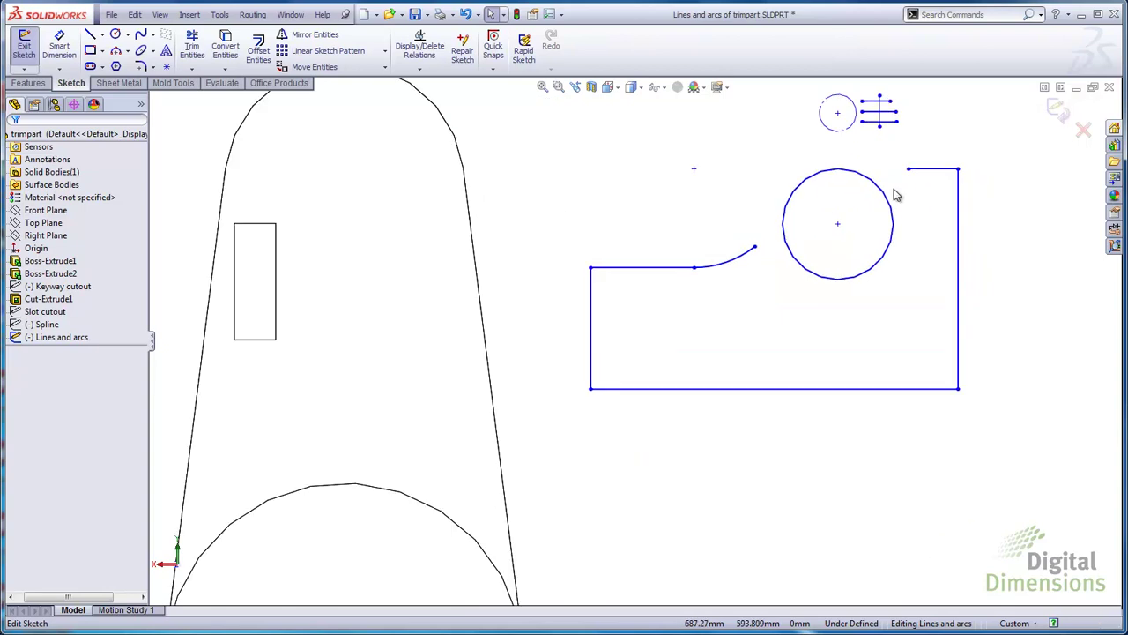
{"action": "scroll", "coordinate": [835, 191], "scroll_direction": "down", "scroll_amount": 3}
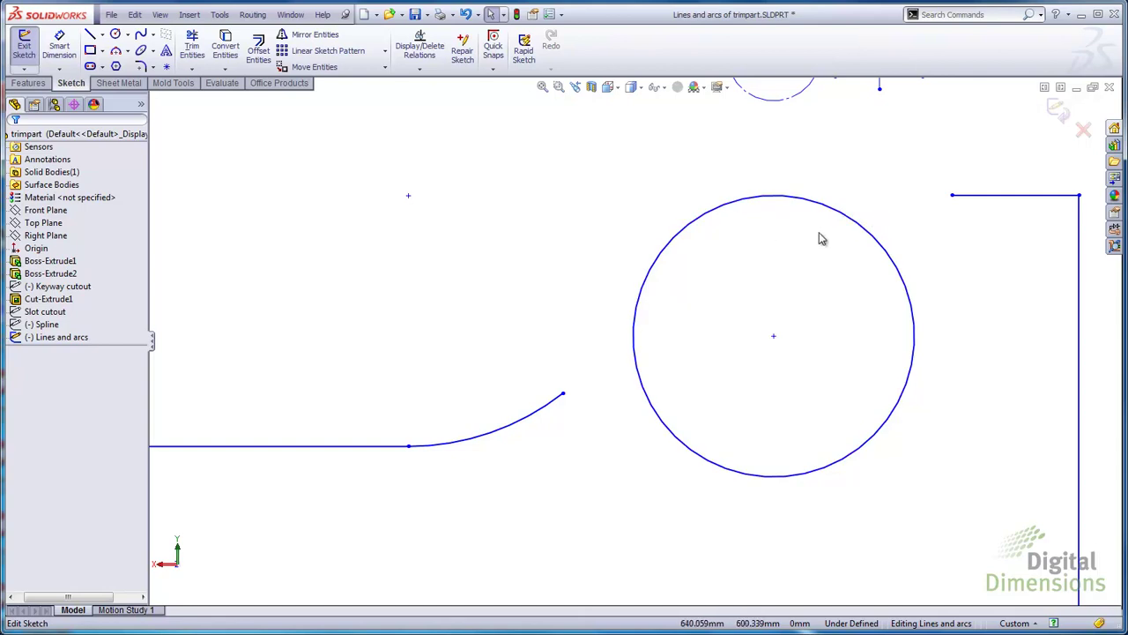
Using Power trim, extend the top line to the circle.
{"action": "left_click", "coordinate": [192, 68]}
{"action": "left_click", "coordinate": [217, 82]}
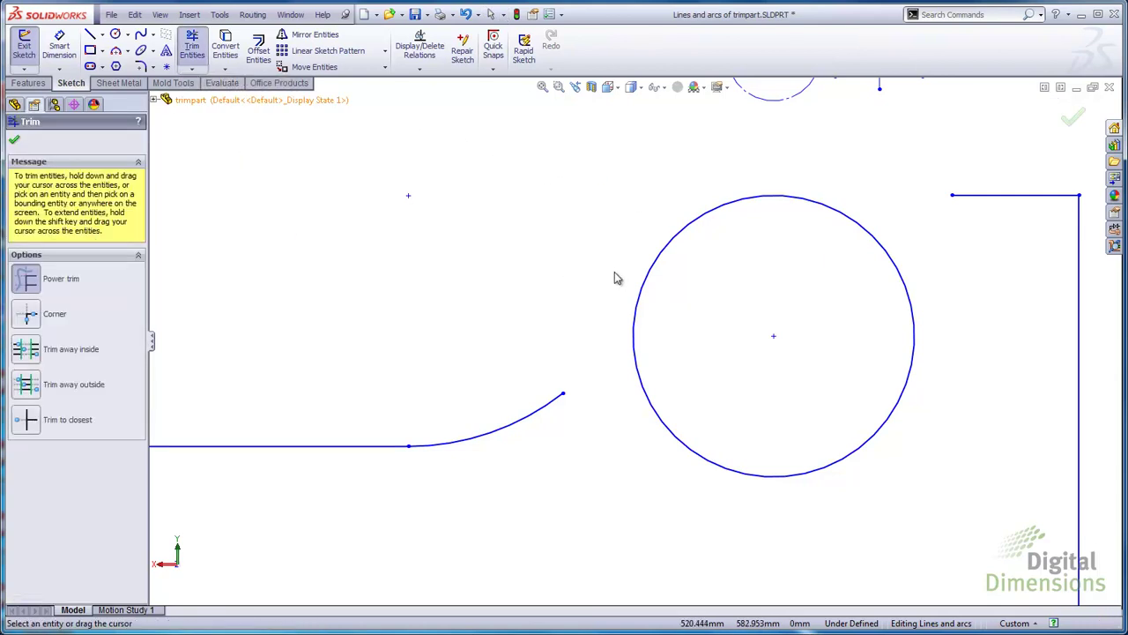
{"action": "scroll", "coordinate": [973, 220], "scroll_direction": "down", "scroll_amount": 2}
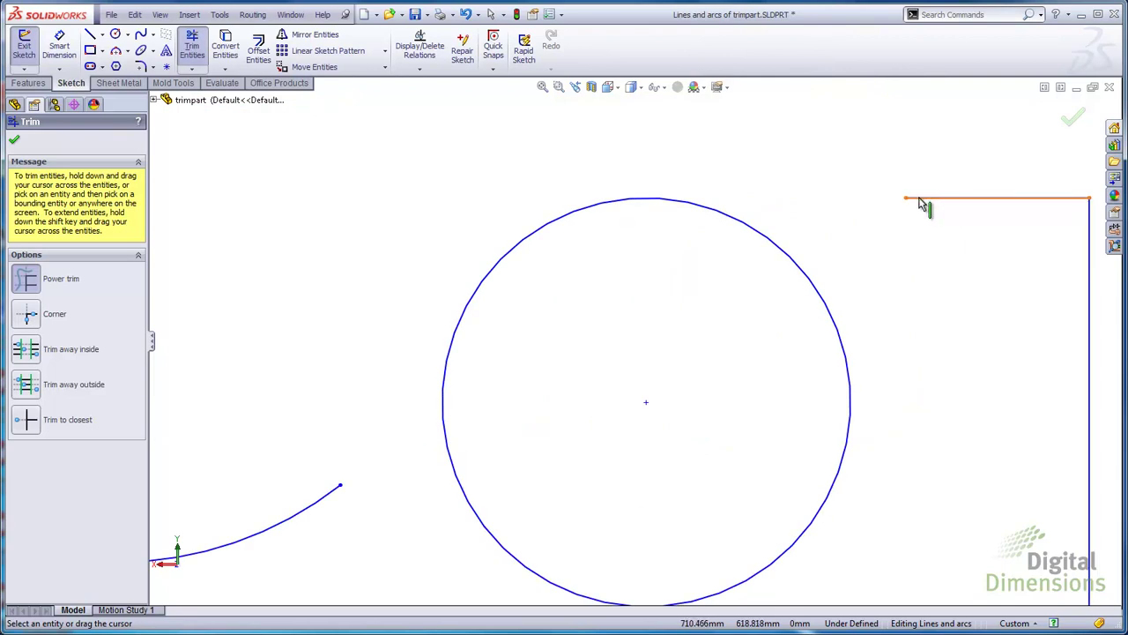
{"action": "left_click", "coordinate": [917, 201]}
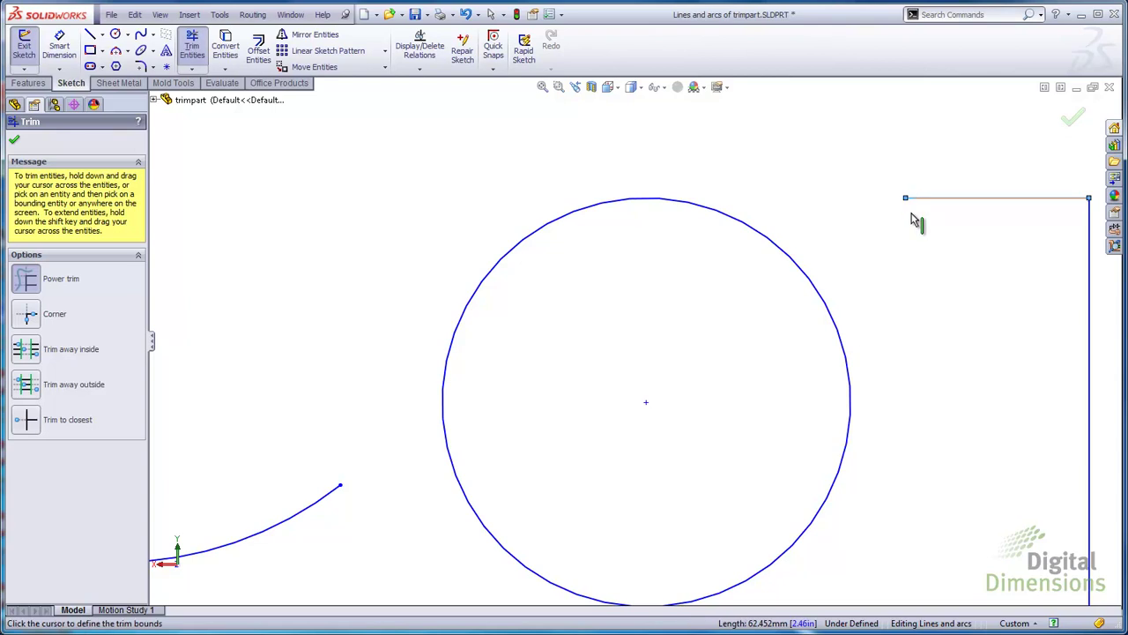
{"action": "left_click", "coordinate": [763, 240]}
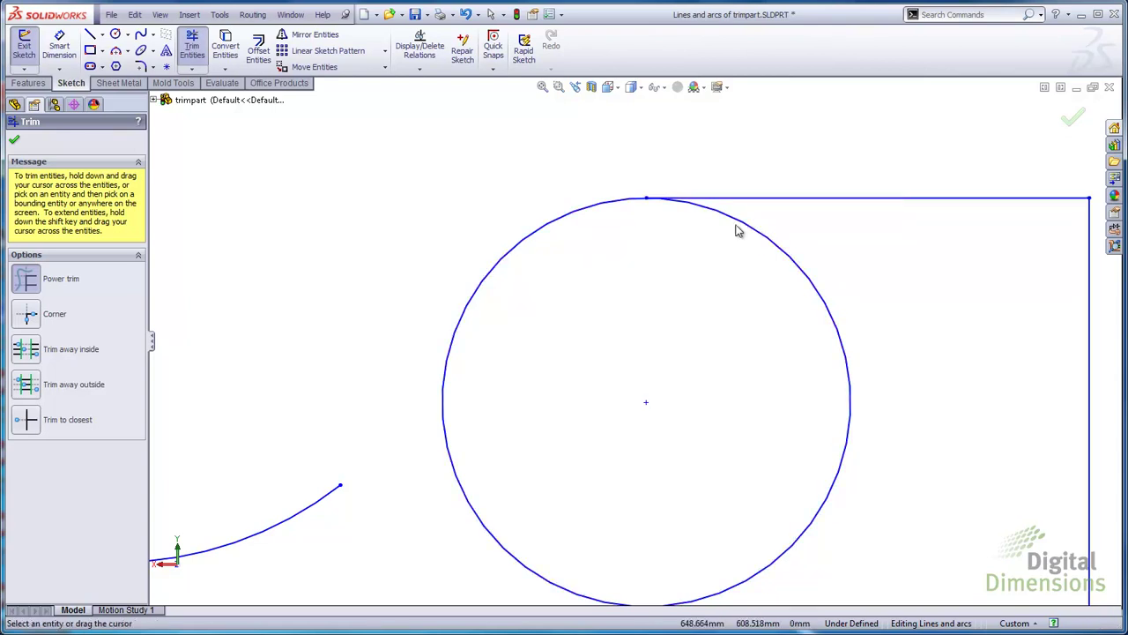
Extend the arc's upper end to the circle and trim away the circle's right and lower part.
{"action": "scroll", "coordinate": [593, 415], "scroll_direction": "up", "scroll_amount": 1}
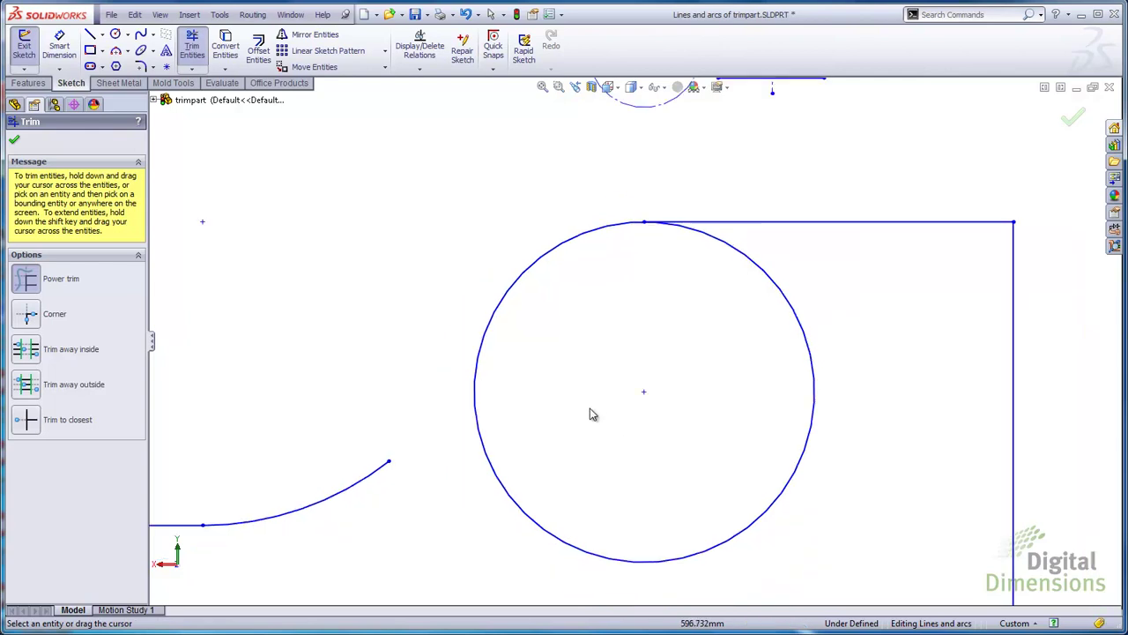
{"action": "left_click", "coordinate": [392, 465]}
{"action": "left_click", "coordinate": [344, 499]}
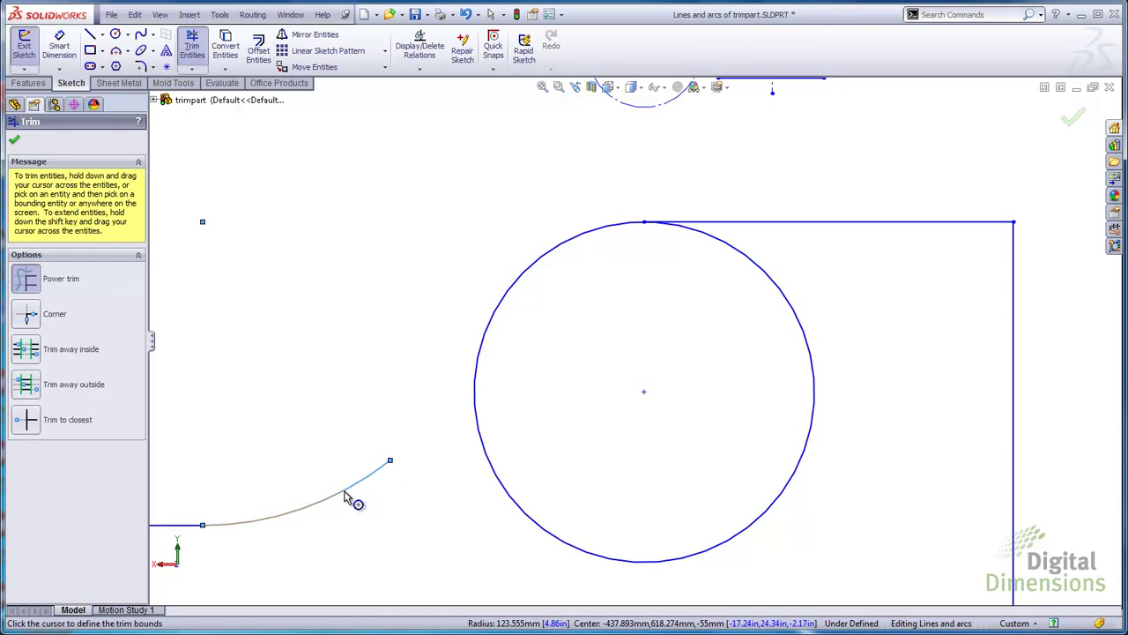
{"action": "left_click", "coordinate": [357, 496]}
{"action": "scroll", "coordinate": [379, 497], "scroll_direction": "down", "scroll_amount": 1}
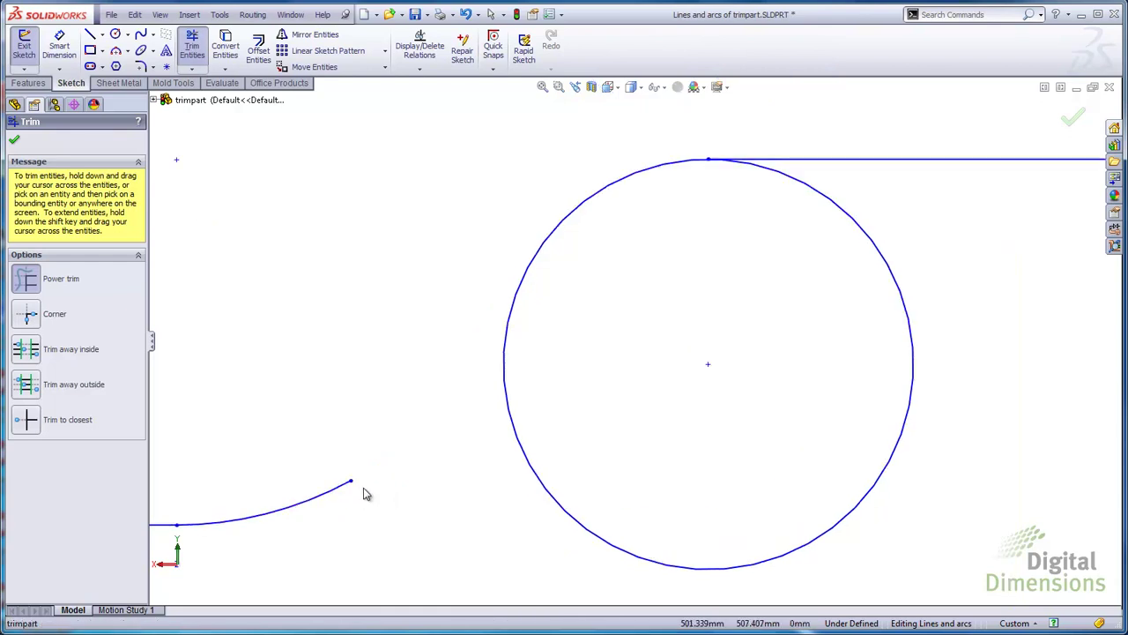
{"action": "left_click_drag", "start_coordinate": [351, 483], "coordinate": [516, 436]}
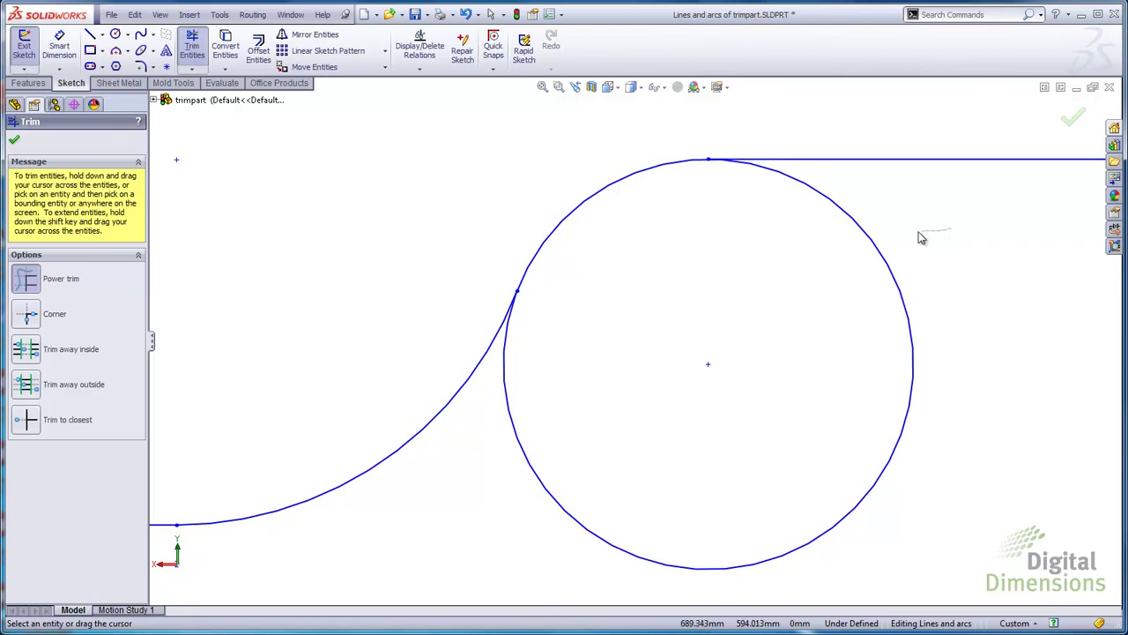
{"action": "left_click_drag", "start_coordinate": [879, 243], "coordinate": [786, 272]}
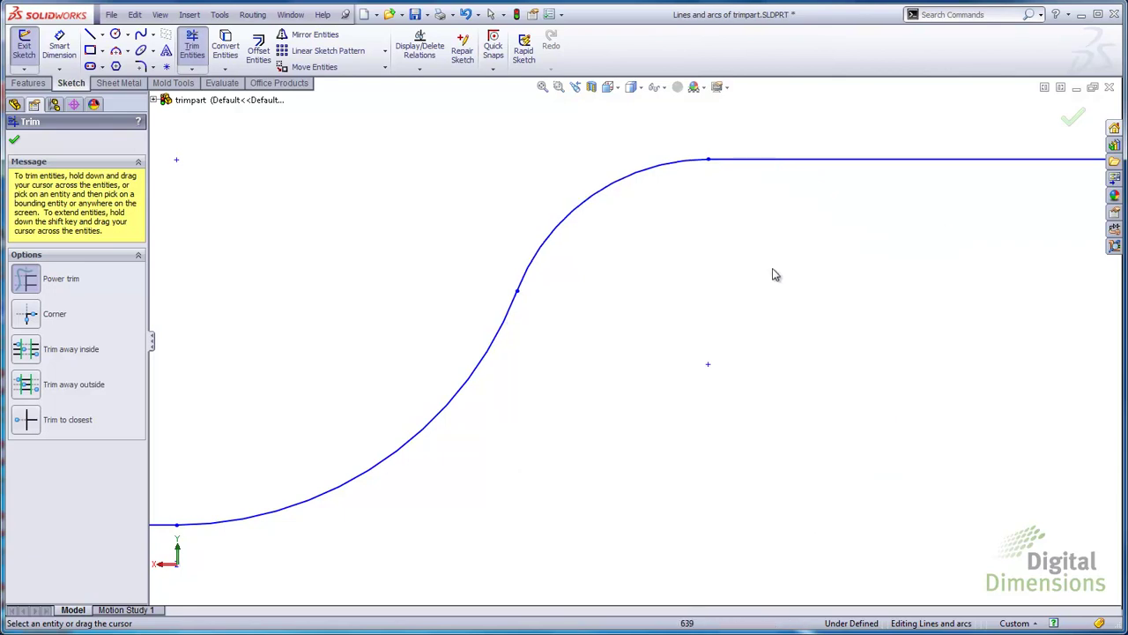
{"action": "key", "text": "f"}
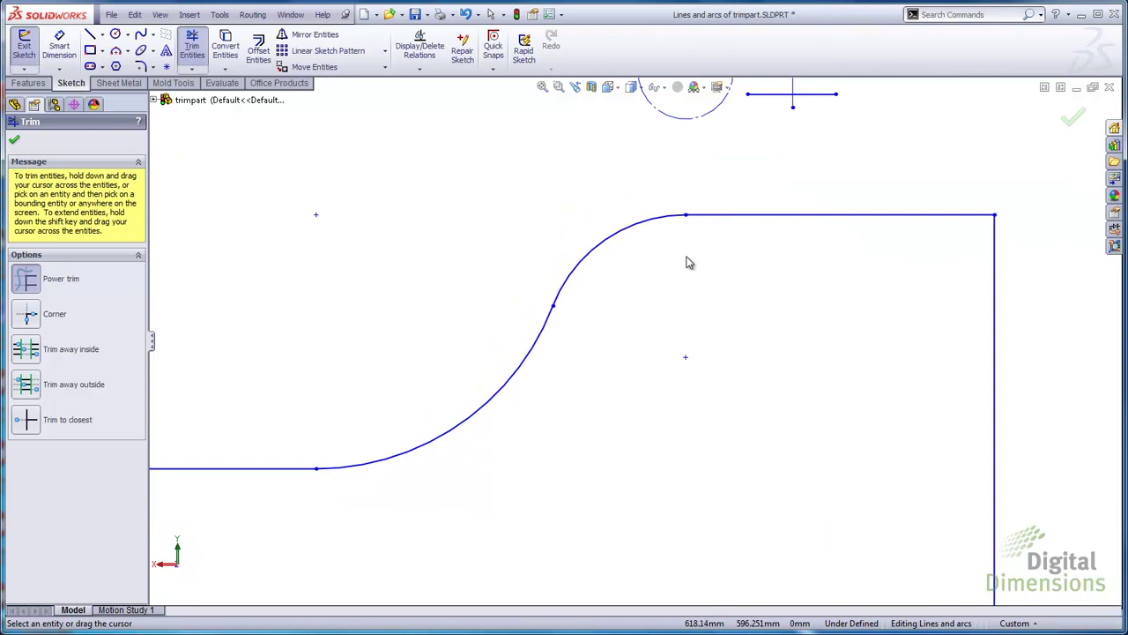
Extend the top line toward the dashed circle, then trim it back to the circle.
{"action": "scroll", "coordinate": [732, 238], "scroll_direction": "up", "scroll_amount": 2}
{"action": "scroll", "coordinate": [703, 221], "scroll_direction": "down", "scroll_amount": 4}
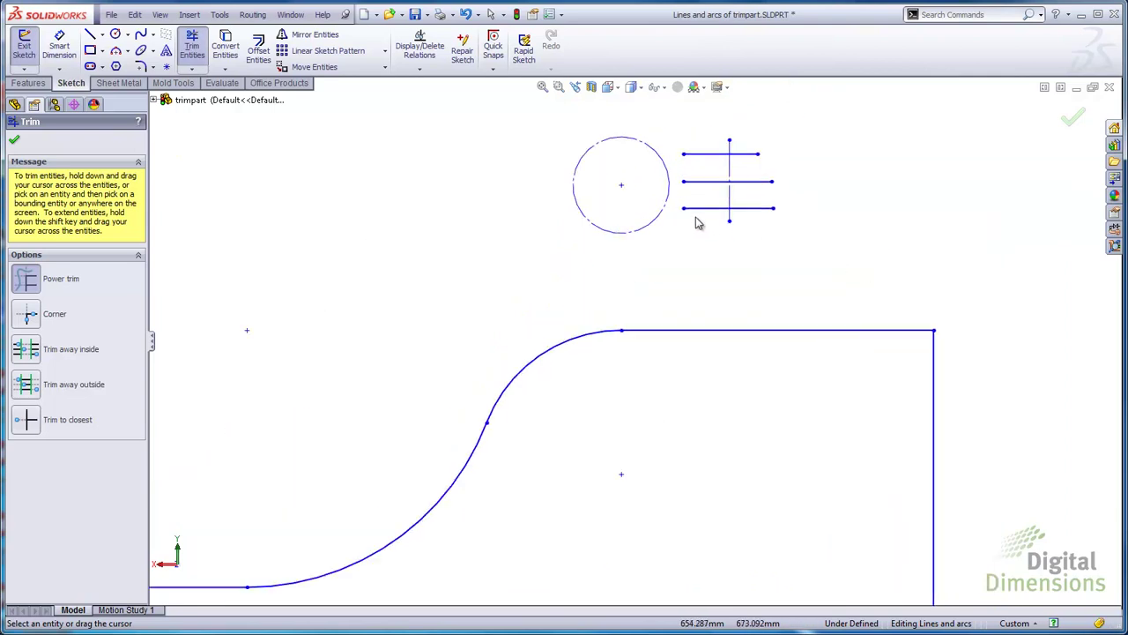
{"action": "scroll", "coordinate": [683, 174], "scroll_direction": "down", "scroll_amount": 2}
{"action": "scroll", "coordinate": [680, 182], "scroll_direction": "down", "scroll_amount": 2}
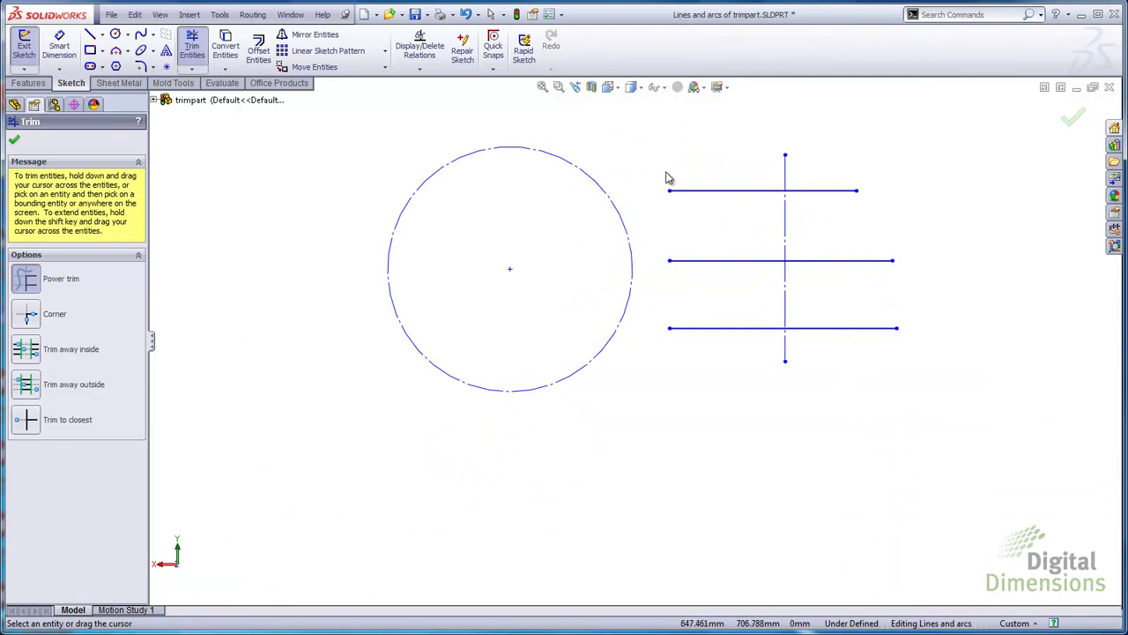
{"action": "left_click", "coordinate": [670, 197]}
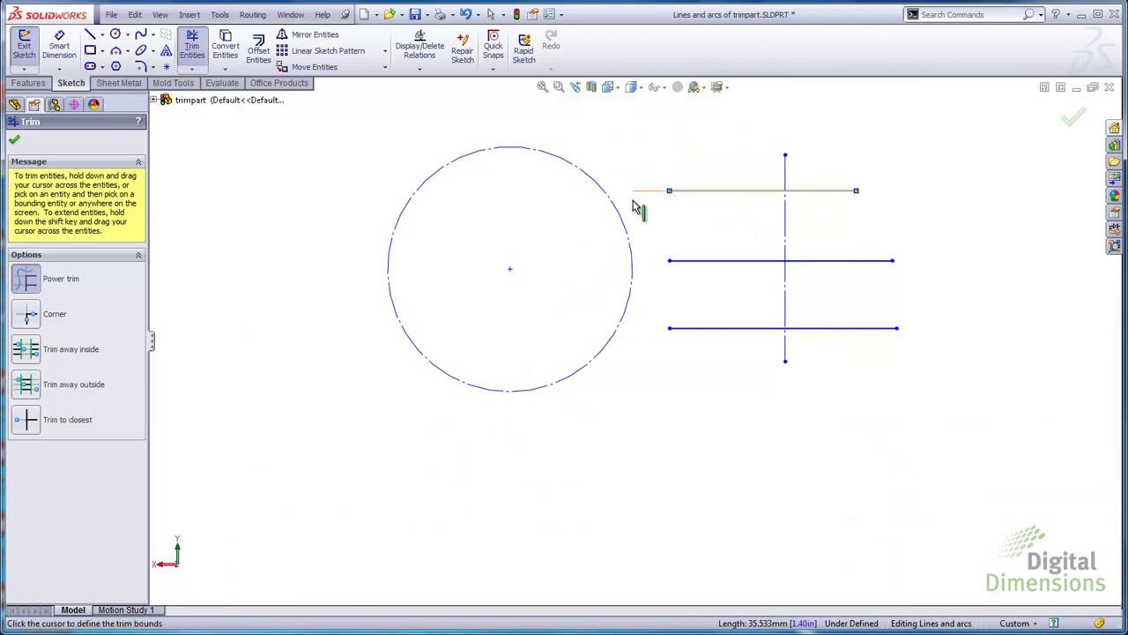
{"action": "left_click", "coordinate": [565, 215]}
{"action": "left_click", "coordinate": [569, 191]}
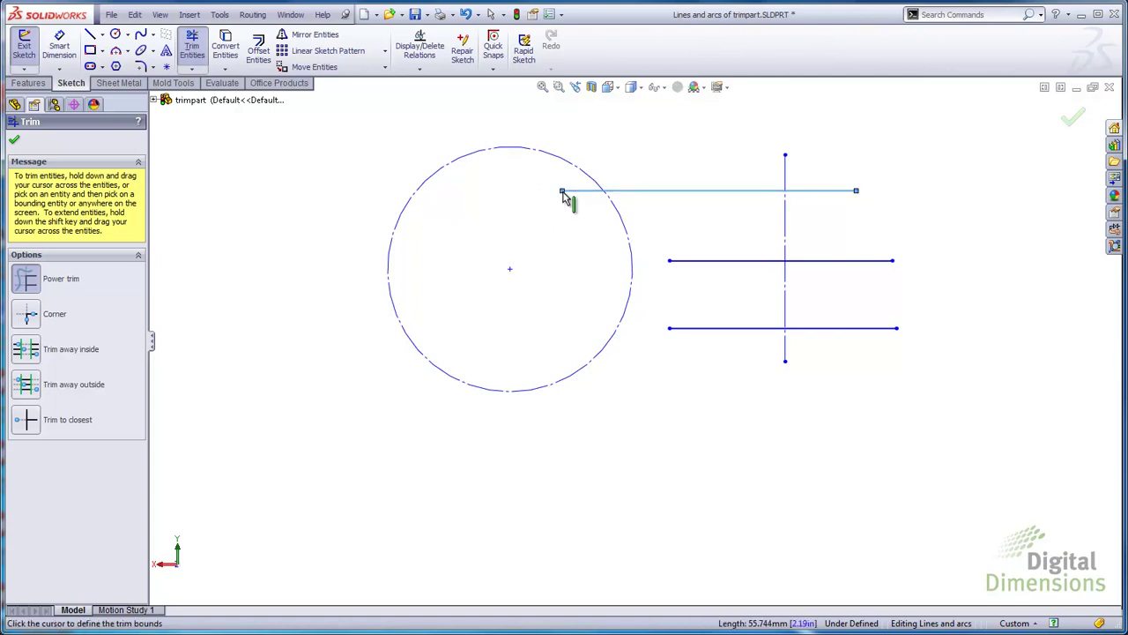
{"action": "left_click", "coordinate": [620, 220]}
Extend the middle line, trim the bottom line to the centerline, and remove the middle line's left segment.
{"action": "left_click", "coordinate": [670, 282]}
{"action": "left_click", "coordinate": [635, 284]}
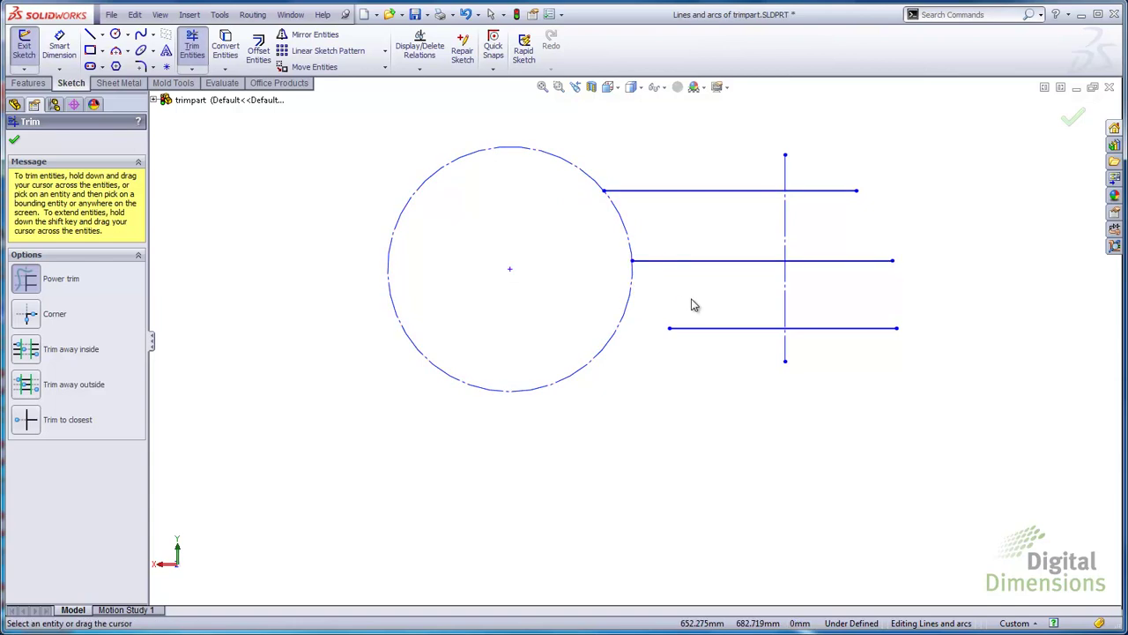
{"action": "scroll", "coordinate": [793, 345], "scroll_direction": "down", "scroll_amount": 2}
{"action": "left_click", "coordinate": [667, 324]}
{"action": "left_click", "coordinate": [756, 299]}
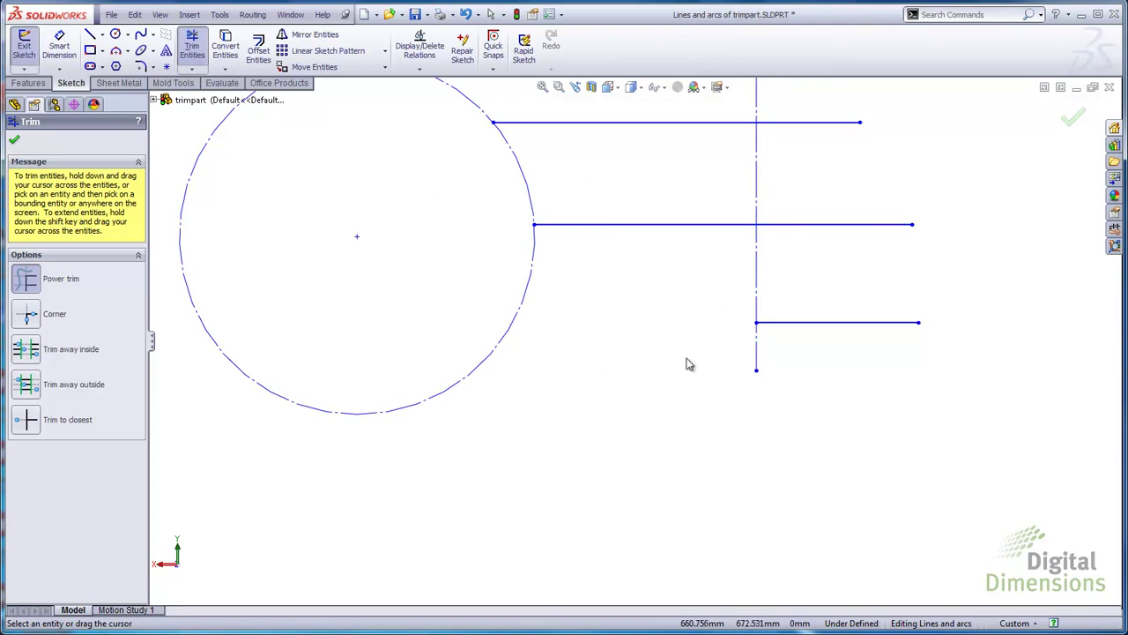
{"action": "mouse_move", "coordinate": [681, 345]}
{"action": "left_mouse_down"}
{"action": "mouse_move", "coordinate": [650, 200]}
{"action": "mouse_move", "coordinate": [525, 198]}
{"action": "mouse_move", "coordinate": [493, 243]}
{"action": "mouse_move", "coordinate": [481, 293]}
{"action": "mouse_move", "coordinate": [607, 301]}
{"action": "mouse_move", "coordinate": [837, 282]}
{"action": "mouse_move", "coordinate": [698, 285]}
{"action": "left_mouse_up"}
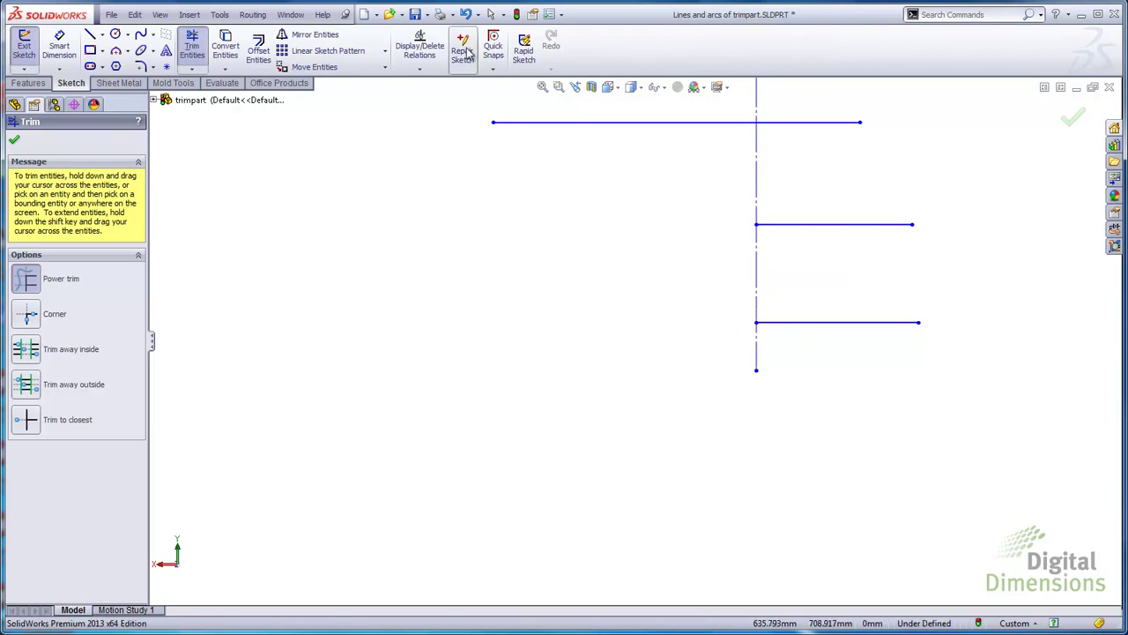
Undo the last trim to restore the circle and the middle line's left portion.
{"action": "left_click", "coordinate": [467, 16]}
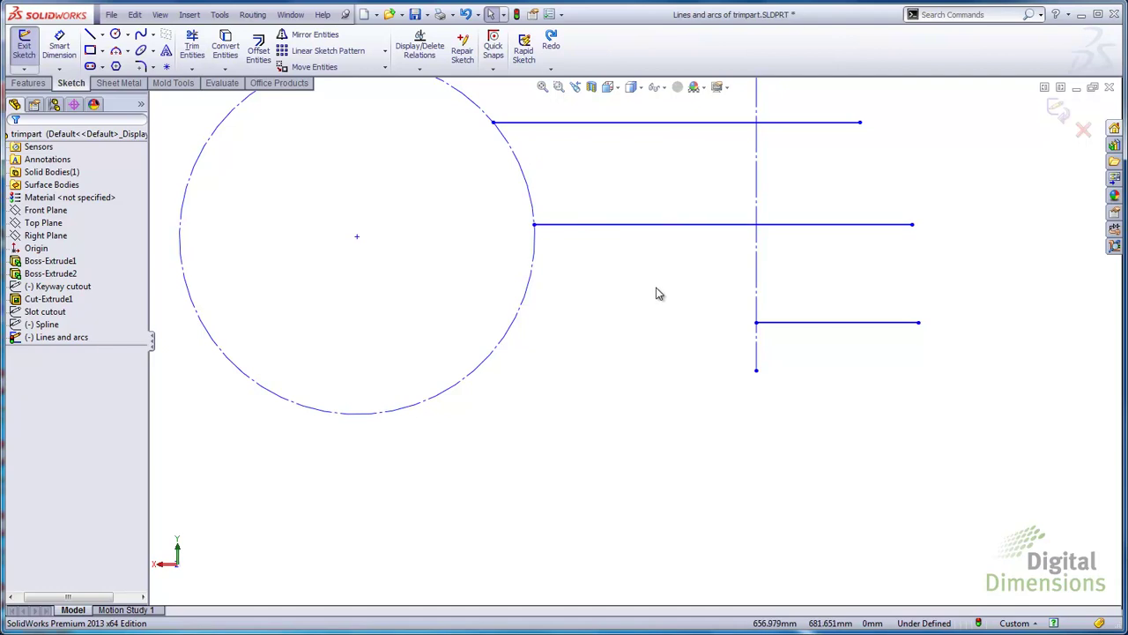